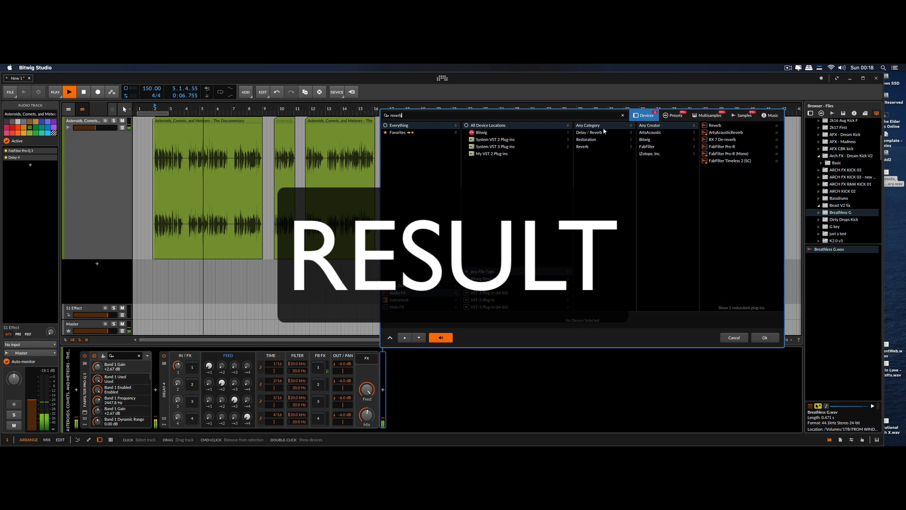
Add Bitwig's Reverb device after Delay-4 on the documentary audio track and adjust its Mix amount
double_click(714, 126)
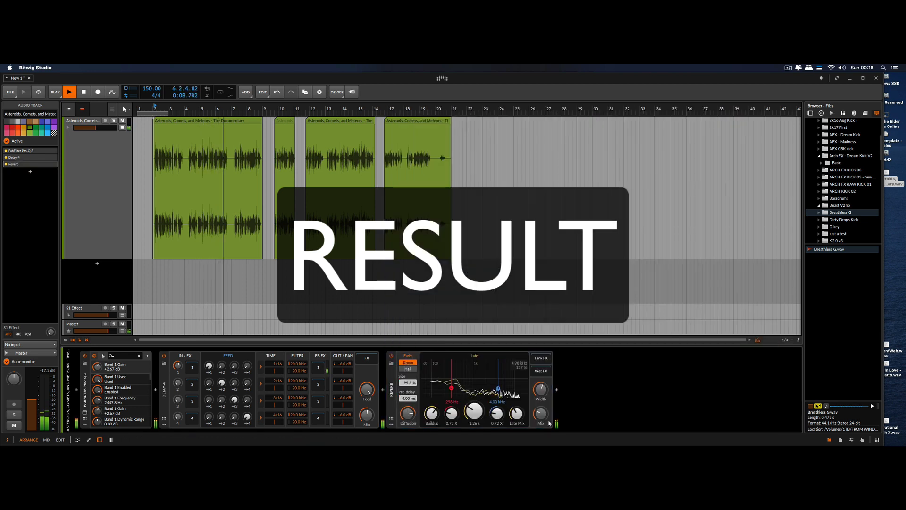
mouse_move(541, 414)
drag(541, 413, 541, 415)
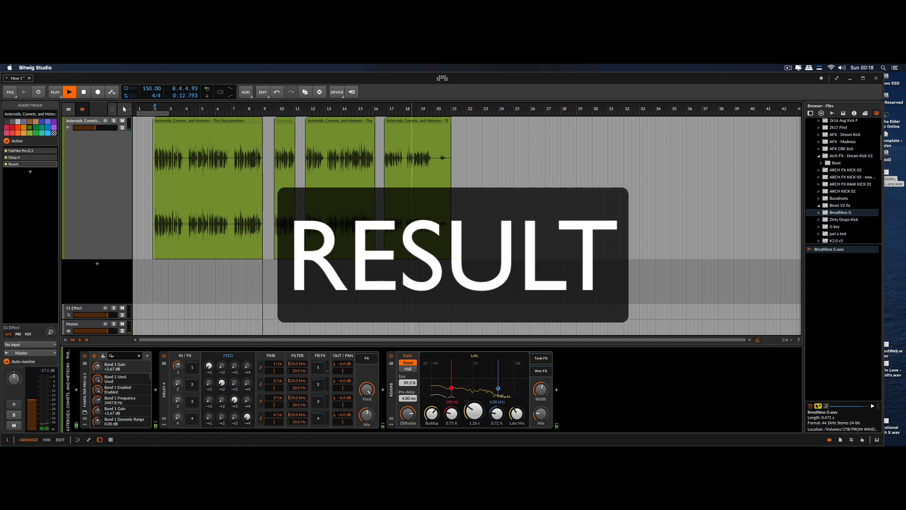
drag(411, 254, 439, 259)
drag(383, 220, 476, 255)
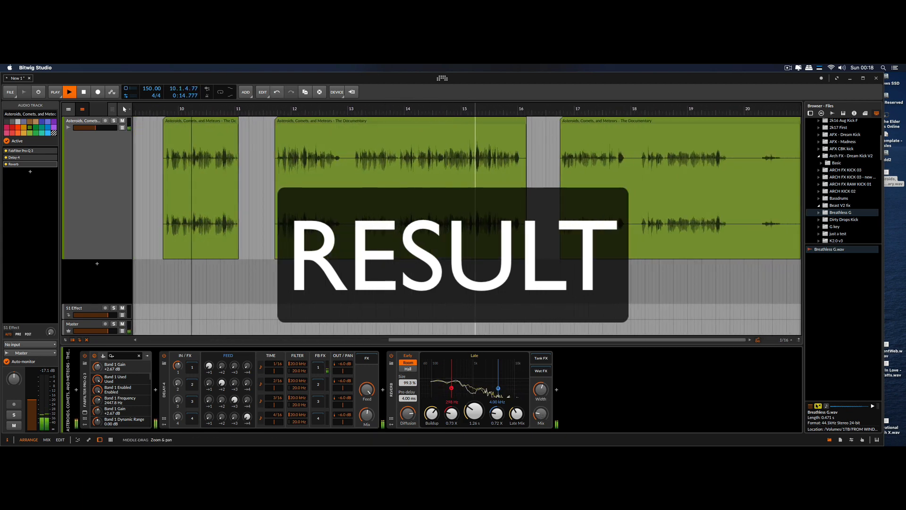
drag(302, 250, 304, 201)
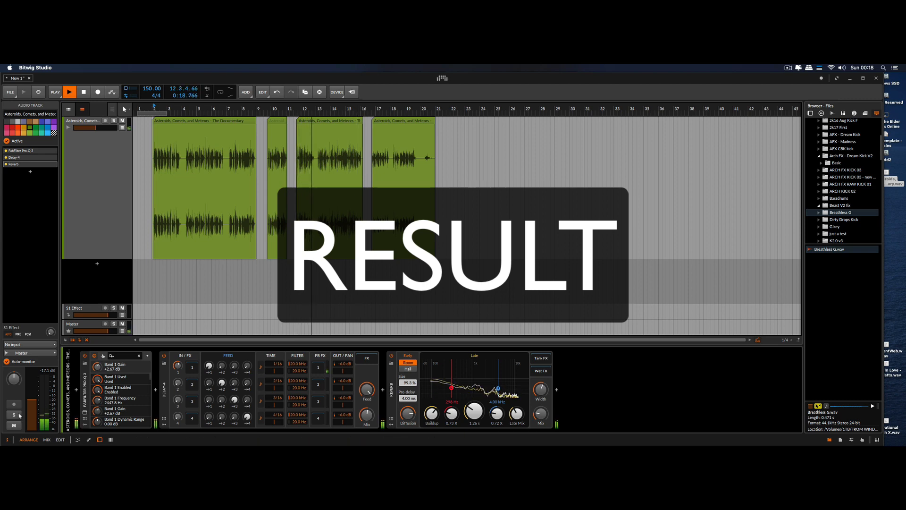
drag(417, 226, 216, 198)
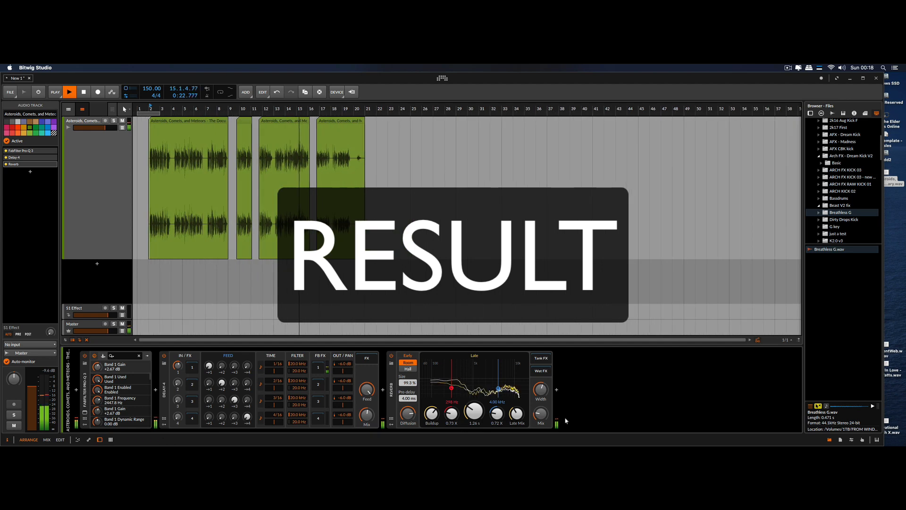
Search the device browser for "delay" and add Delay-2 after the Reverb on the audio track
click(557, 390)
text(delay)
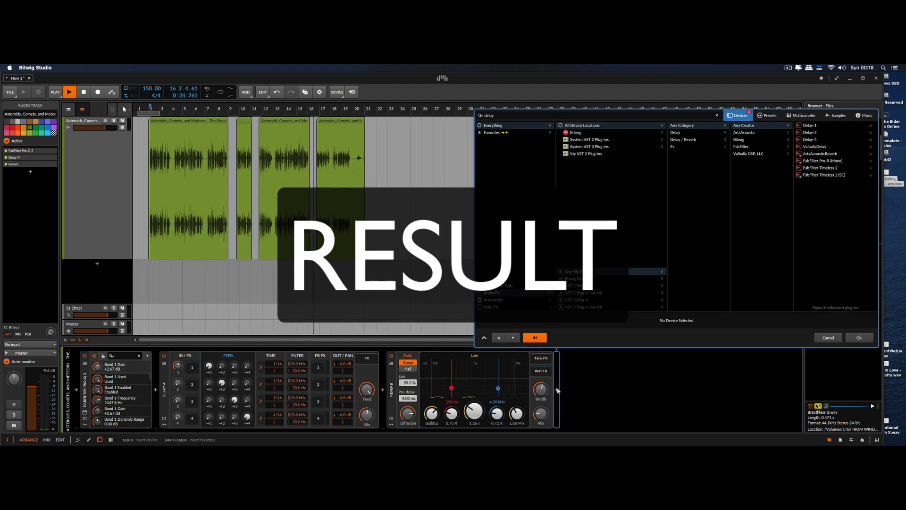
click(810, 131)
double_click(813, 133)
scroll(424, 165, down, 3)
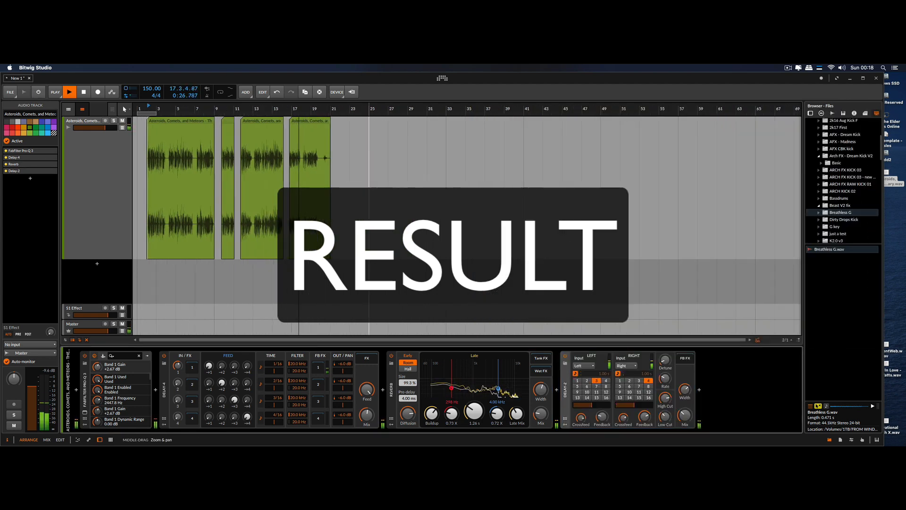
Restart playback from the beginning and listen to the vocal clips through the complete effects chain
key(space)
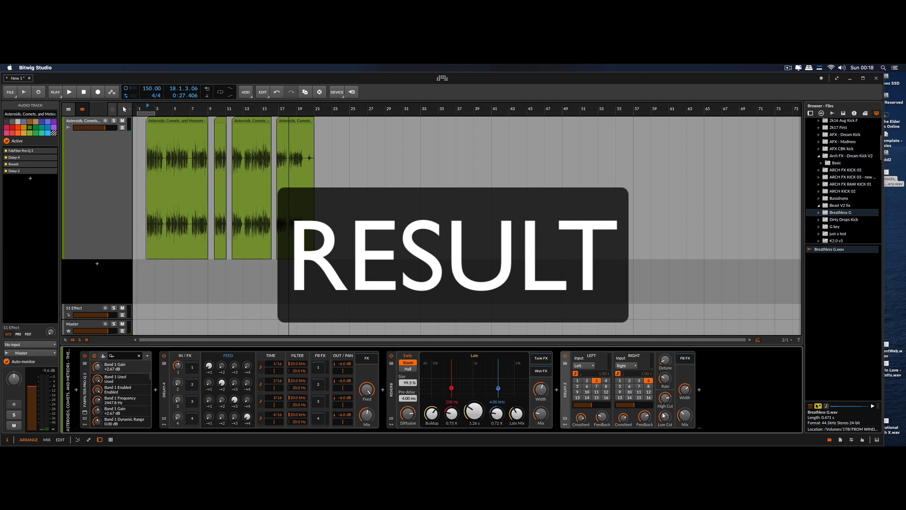
key(space)
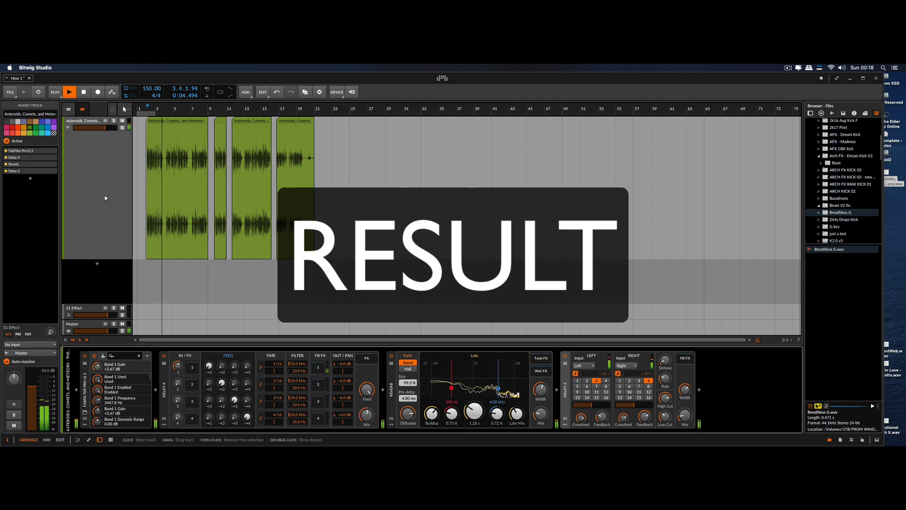
scroll(231, 194, up, 5)
scroll(419, 193, down, 7)
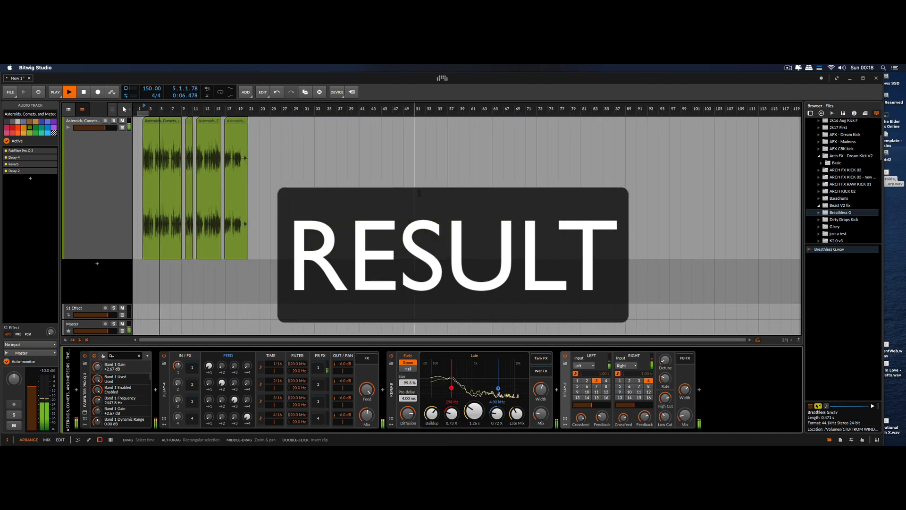
scroll(419, 193, up, 8)
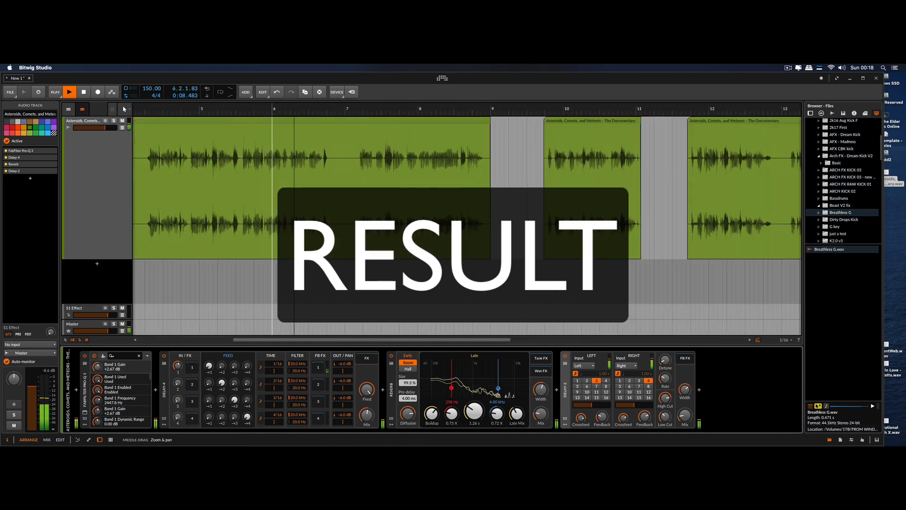
scroll(419, 193, down, 6)
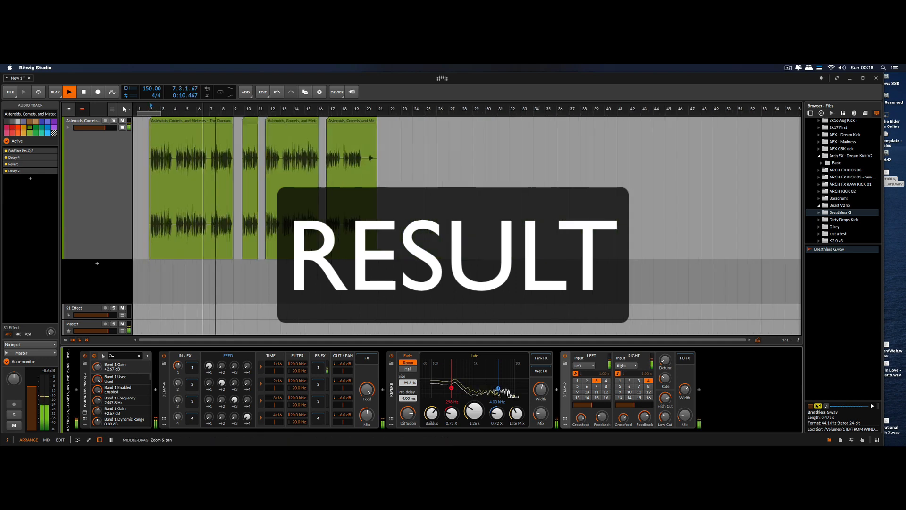
scroll(203, 193, down, 1)
scroll(348, 154, up, 3)
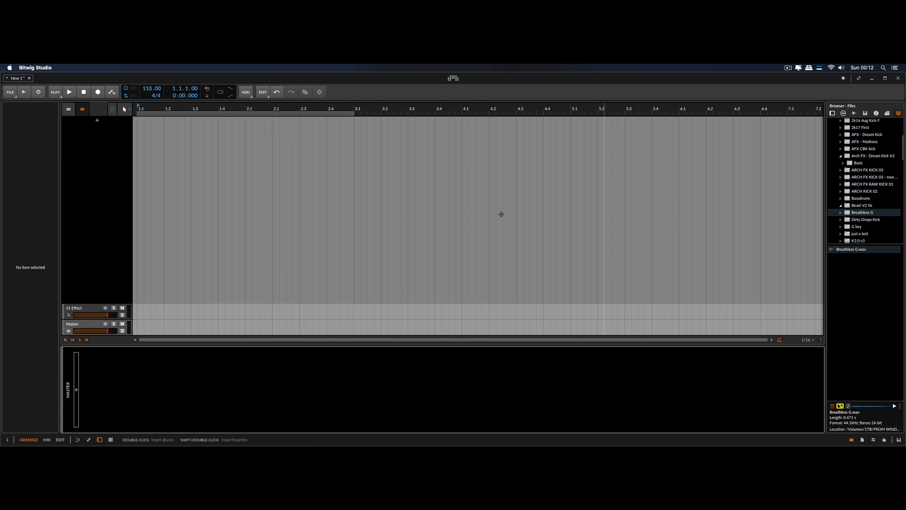
Switch to Chrome and look through the YouTube search results for "space documentary"
drag(391, 78, 452, 80)
click(292, 85)
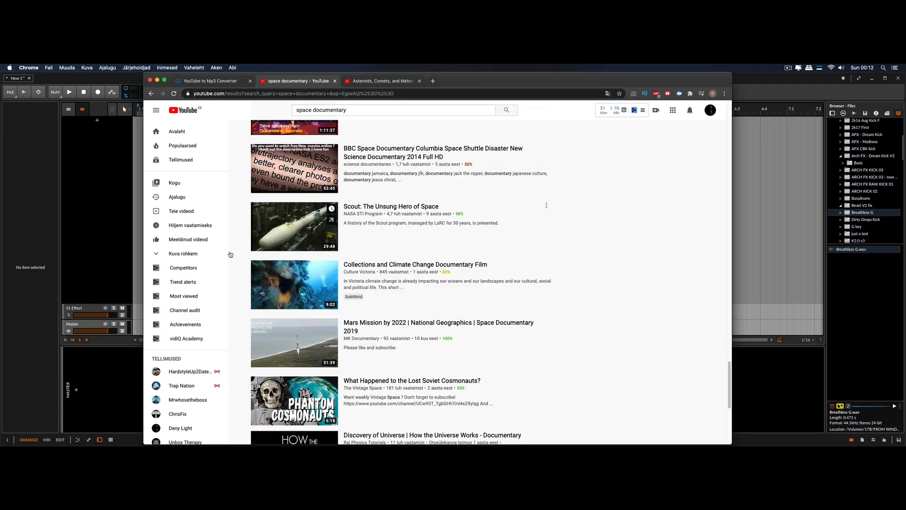
scroll(522, 222, up, 9)
scroll(531, 231, down, 8)
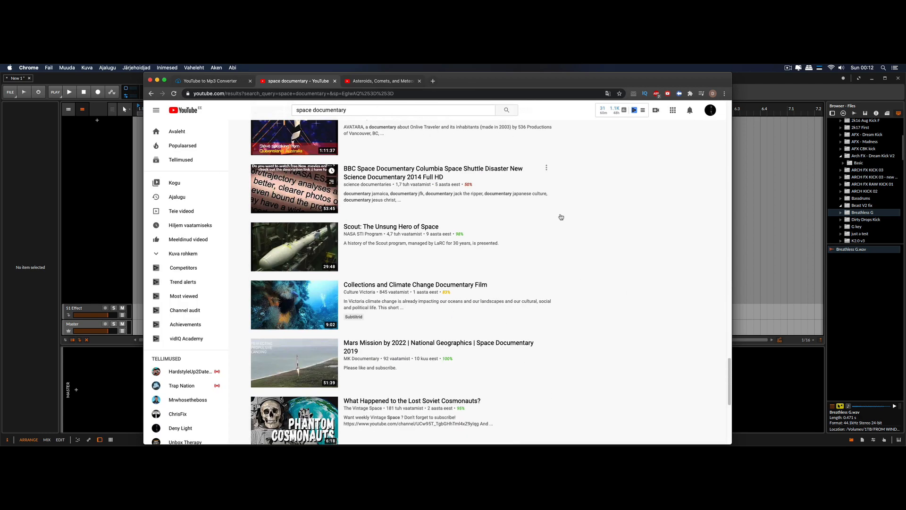
scroll(557, 260, down, 5)
scroll(557, 260, up, 15)
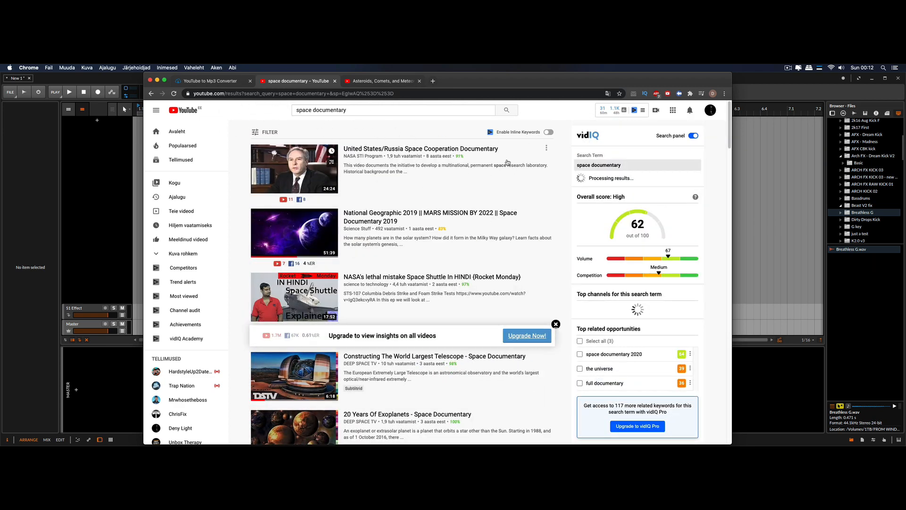
Open the YouTube search filters to check the Creative Commons option and look through the matching videos
click(267, 138)
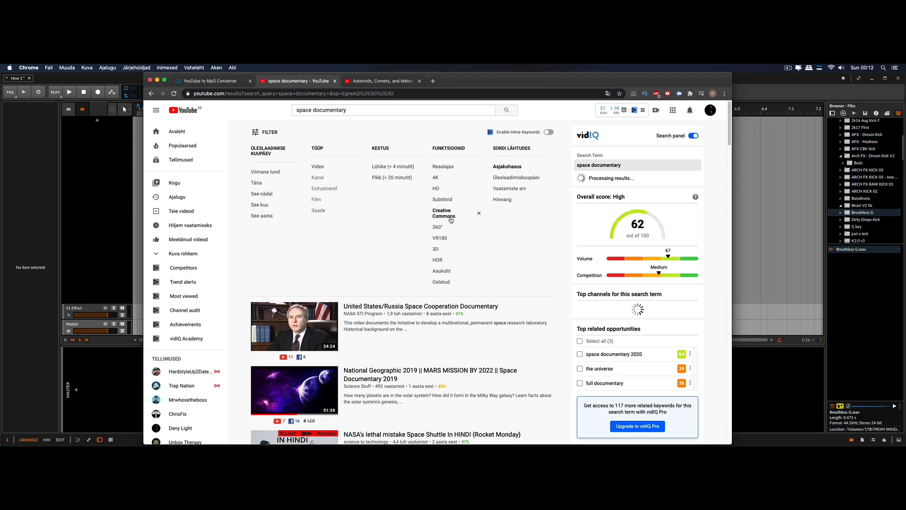
scroll(439, 234, down, 2)
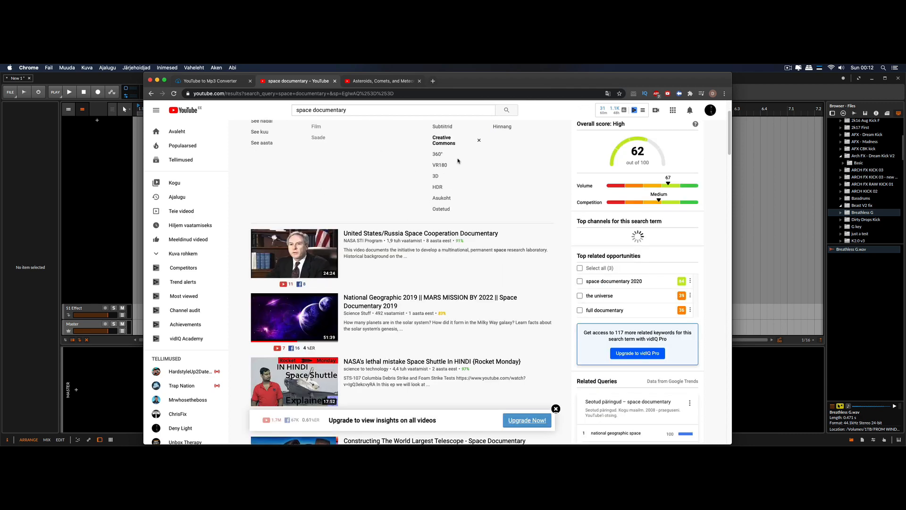
scroll(429, 245, down, 8)
scroll(426, 254, down, 8)
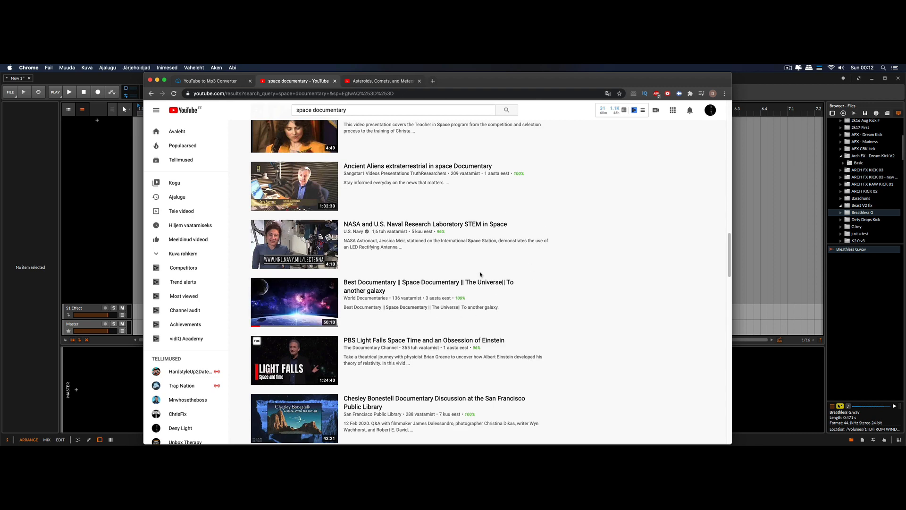
Show the video "Asteroids, Comets, and Meteors - The Documentary" and highlight its title
click(383, 81)
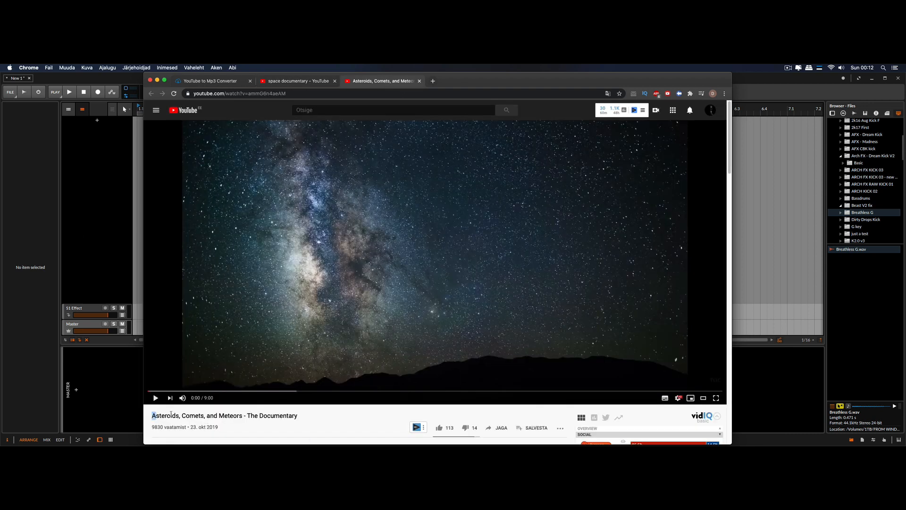
drag(171, 414, 308, 415)
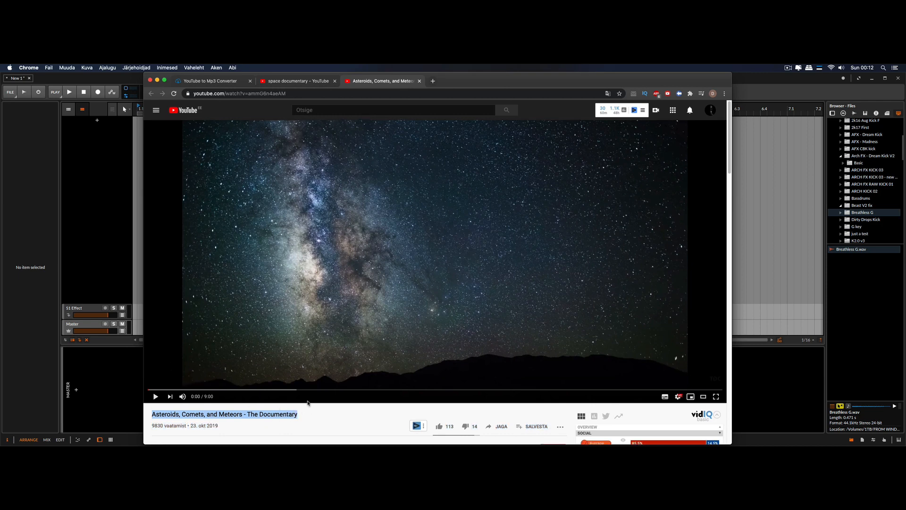
scroll(460, 362, down, 3)
scroll(304, 371, up, 3)
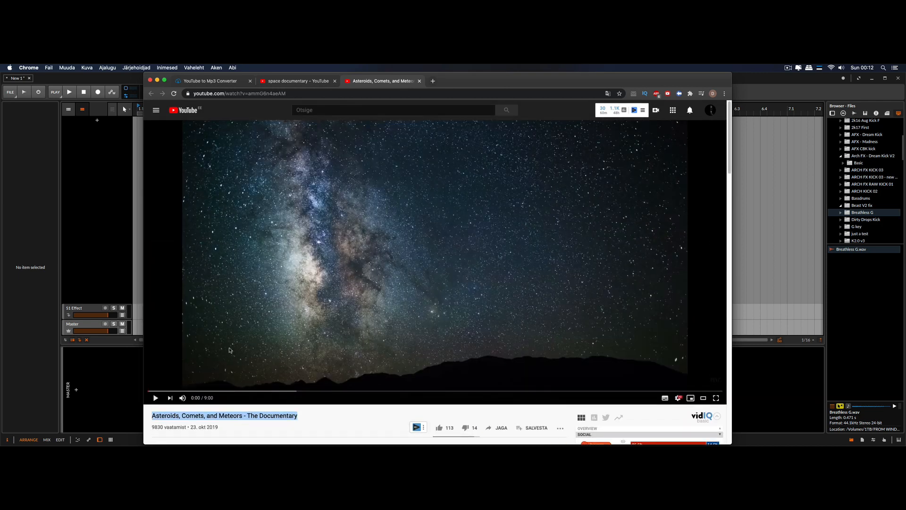
drag(481, 75, 538, 75)
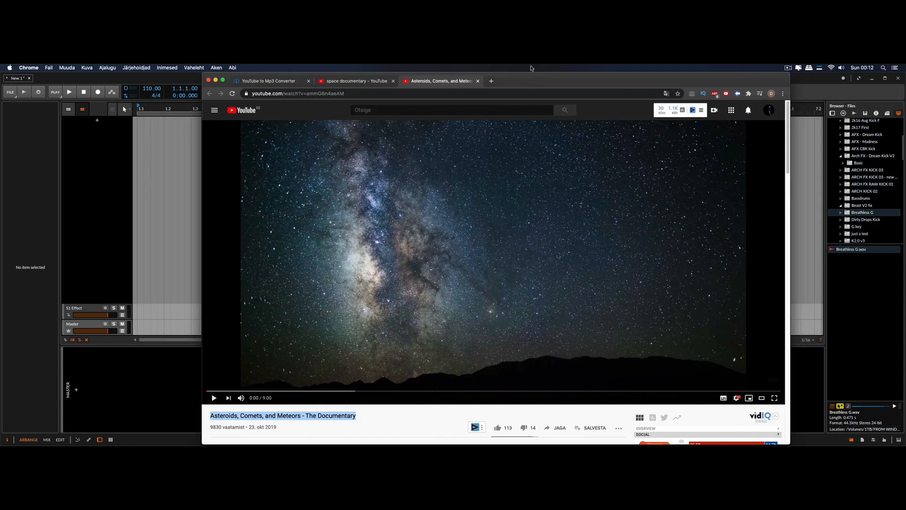
Preview the opening seconds of the documentary with the system volume raised, and pause it
click(213, 401)
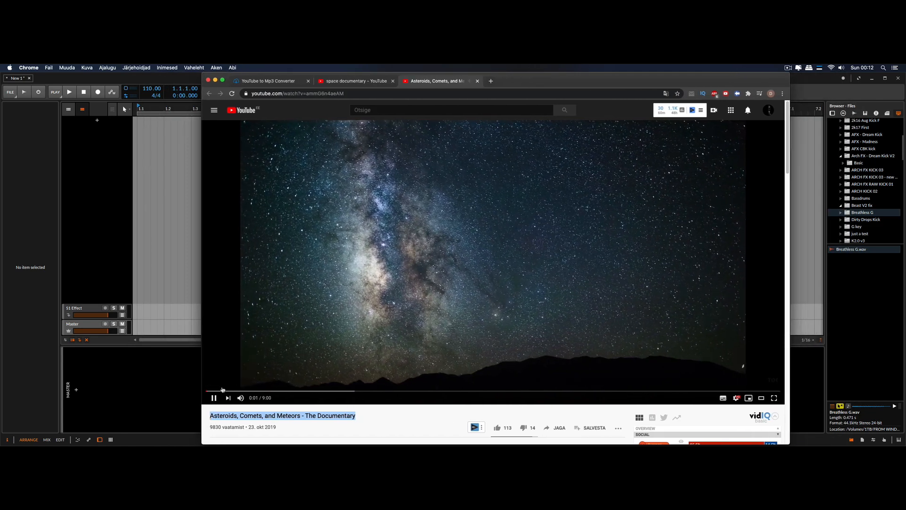
key(XF86AudioRaiseVolume)
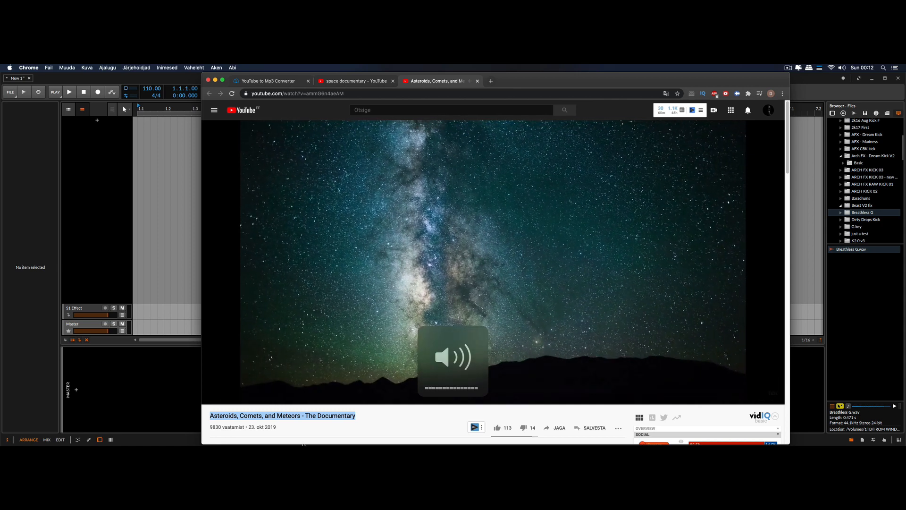
click(419, 418)
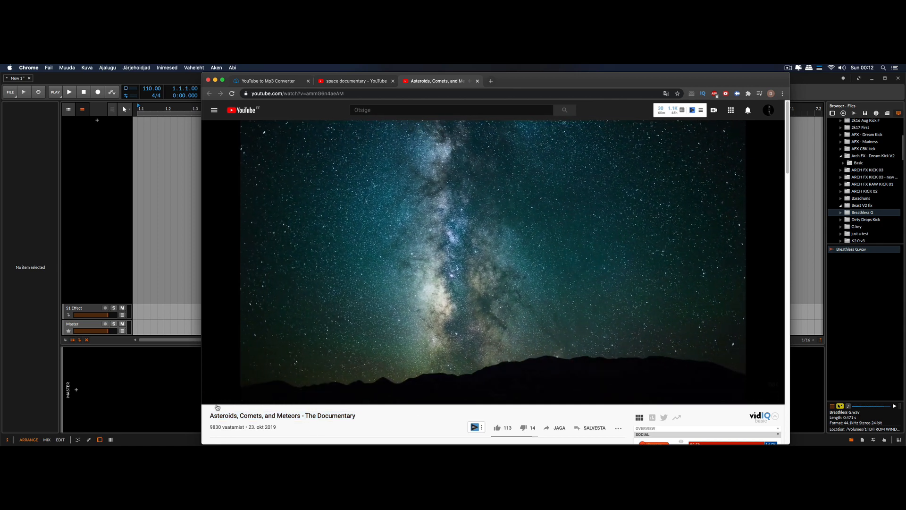
click(490, 246)
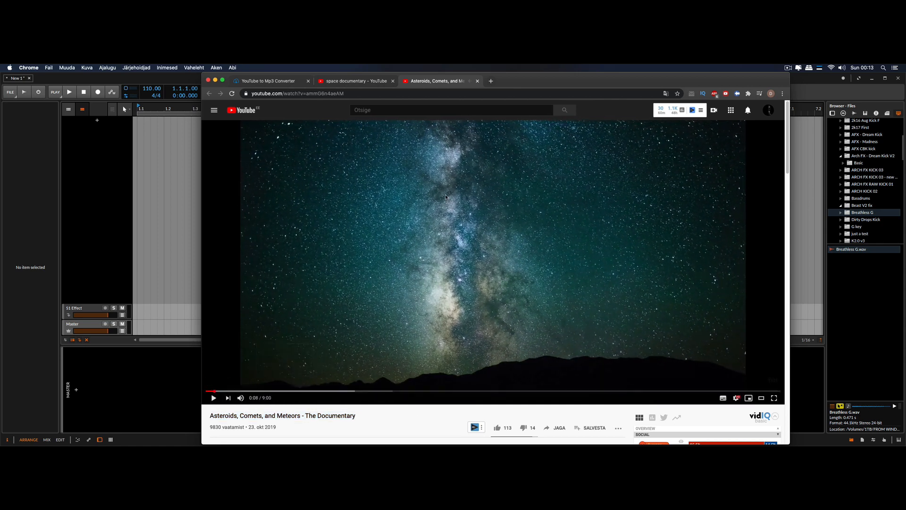
Check the Google results for "download youtube audio" and open the YouTube to Mp3 Converter from ytmp3.cc
click(345, 85)
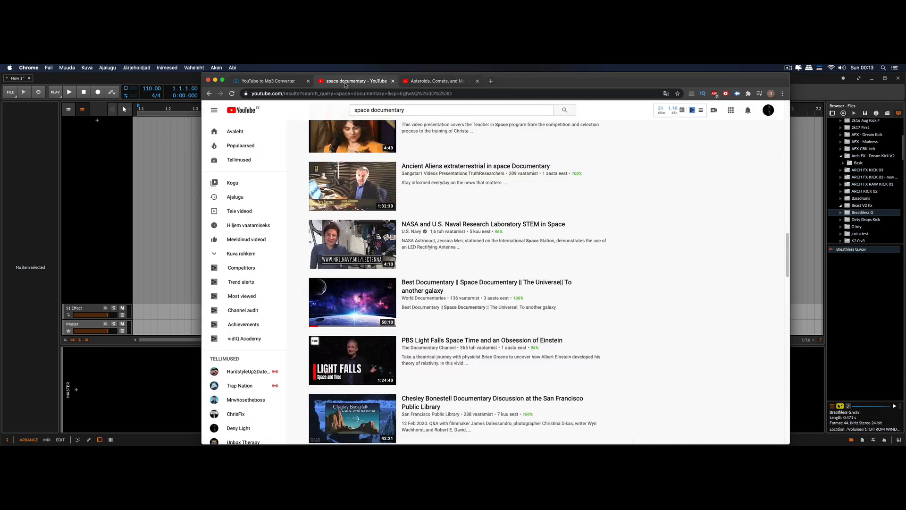
click(269, 81)
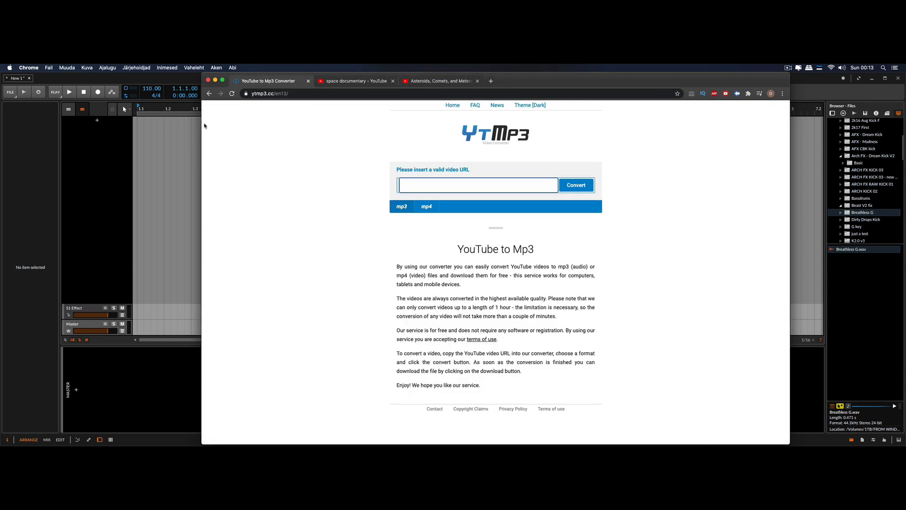
click(213, 95)
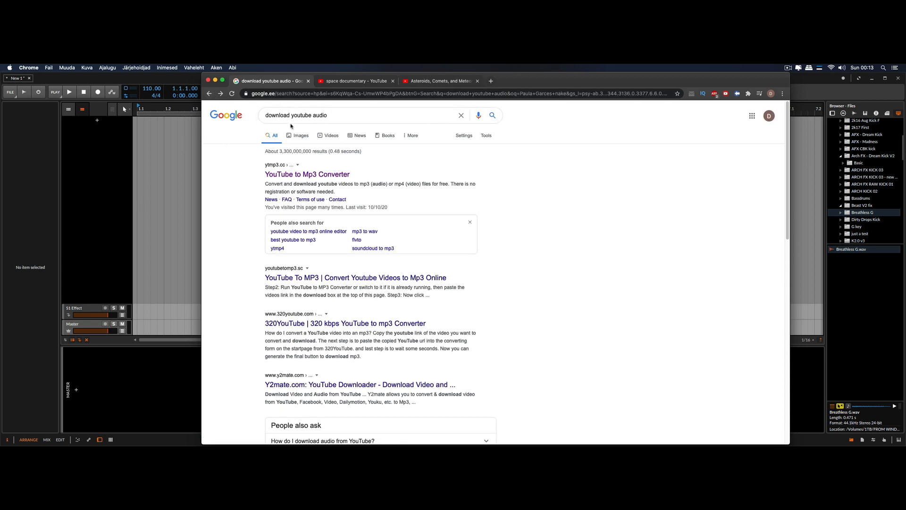
click(330, 175)
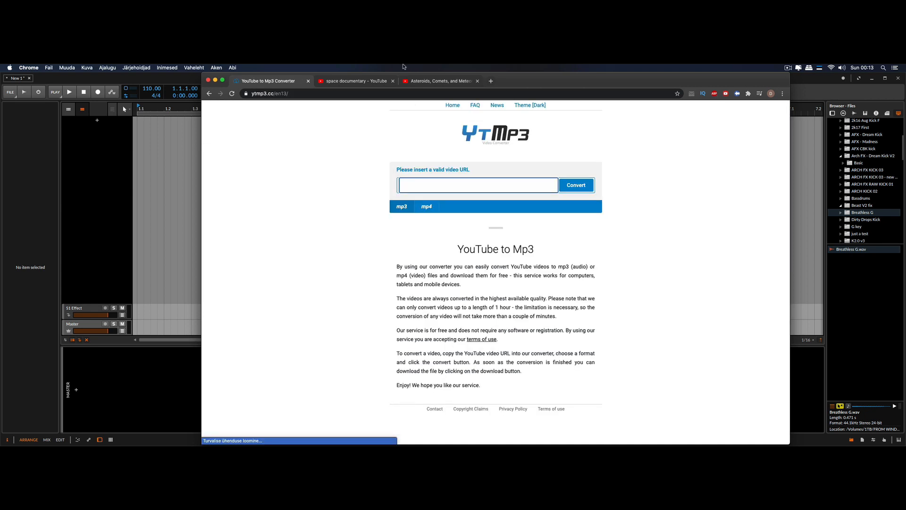
Copy the documentary's video URL into the ytmp3.cc converter, convert it to mp3 and download the file
click(428, 81)
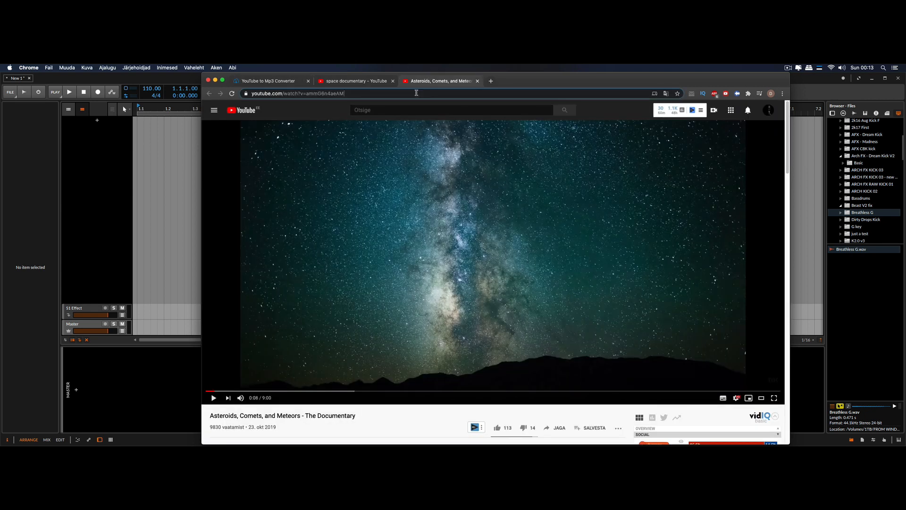
click(268, 93)
click(268, 82)
key(super+v)
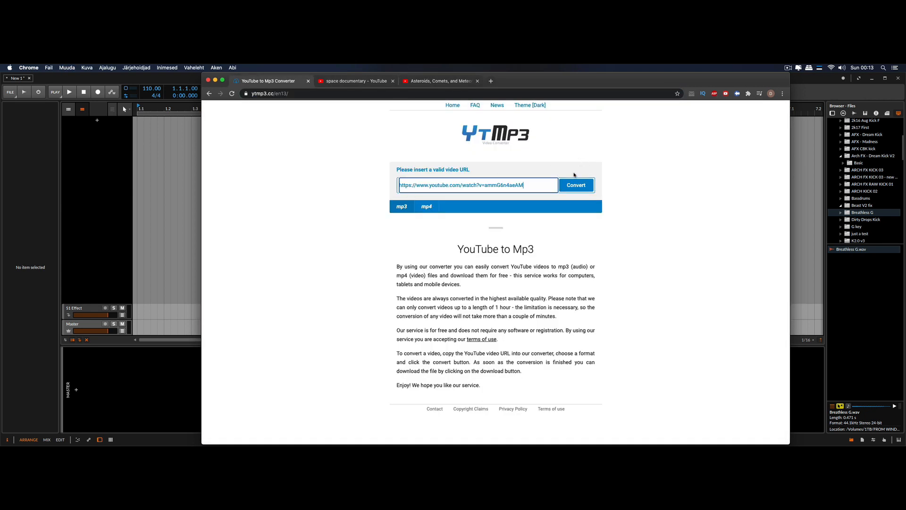
click(577, 184)
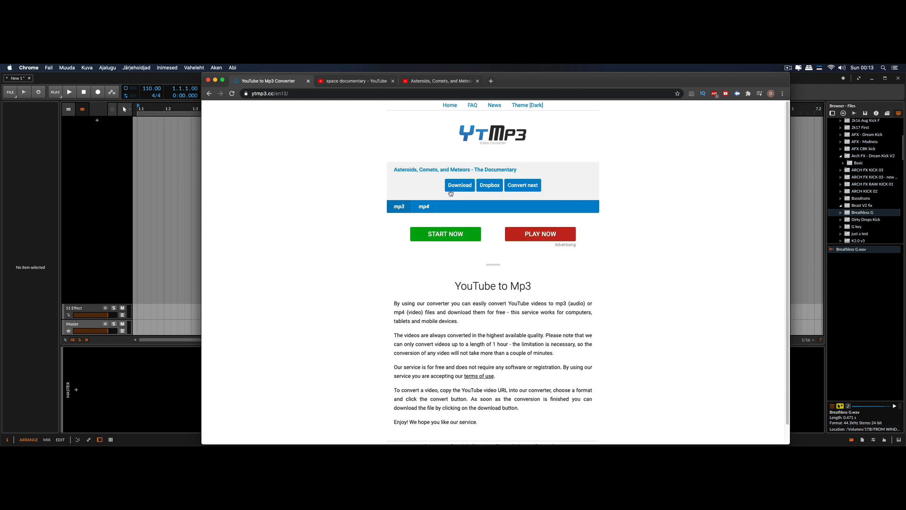
click(451, 193)
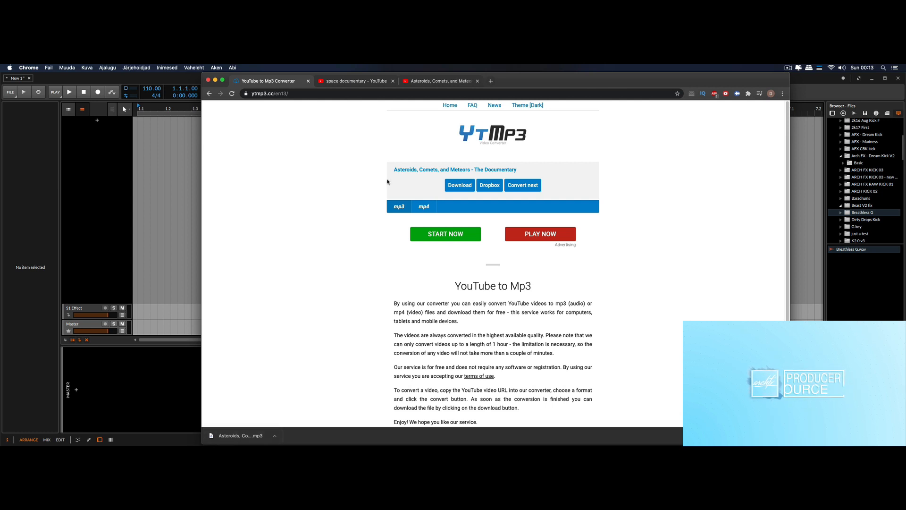
Put the browser away, uncover the desktop beside Bitwig Studio and load the downloaded documentary mp3 into iZotope RX 7
click(215, 81)
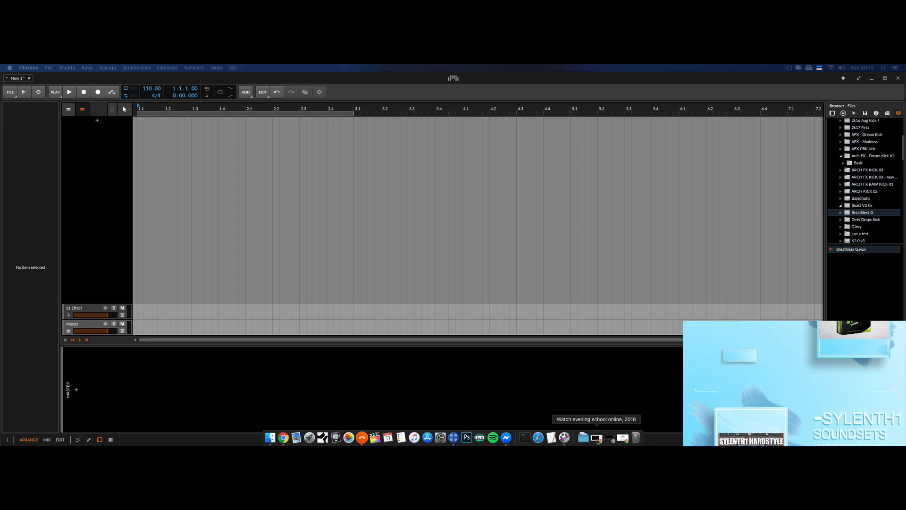
click(903, 304)
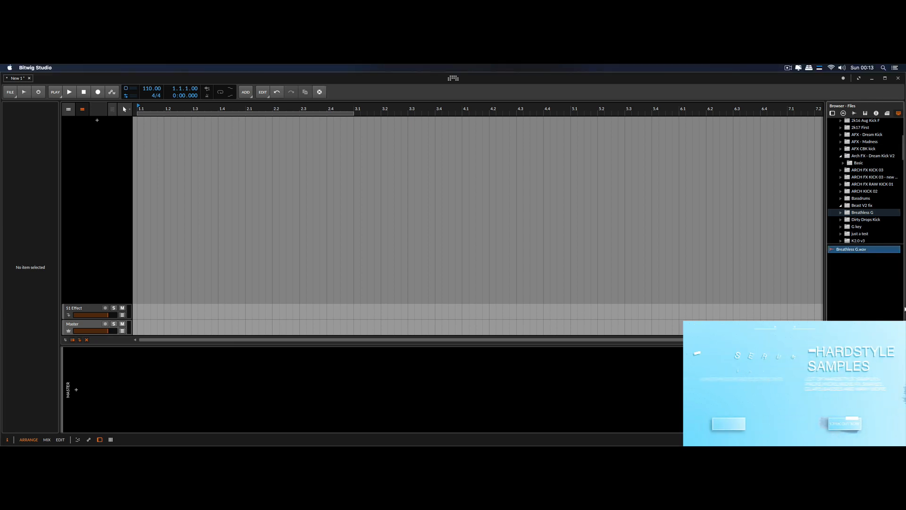
drag(897, 307, 891, 305)
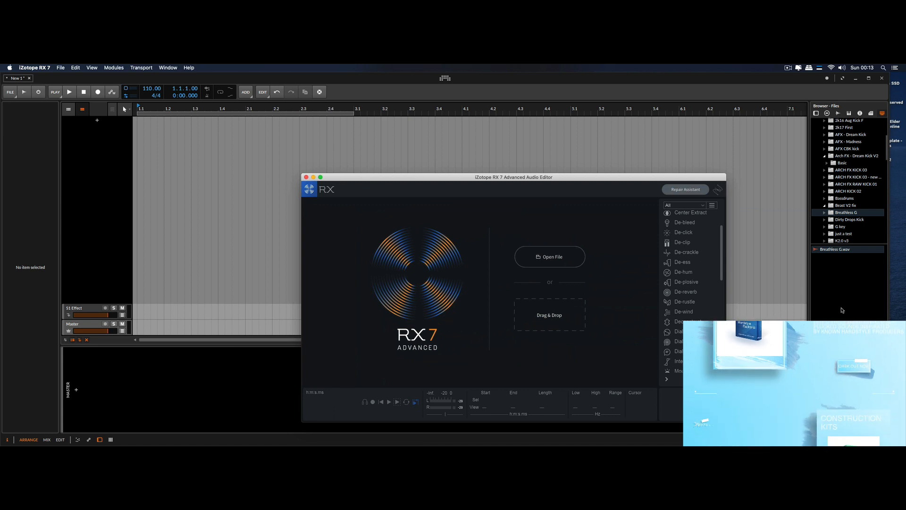
drag(656, 279, 404, 292)
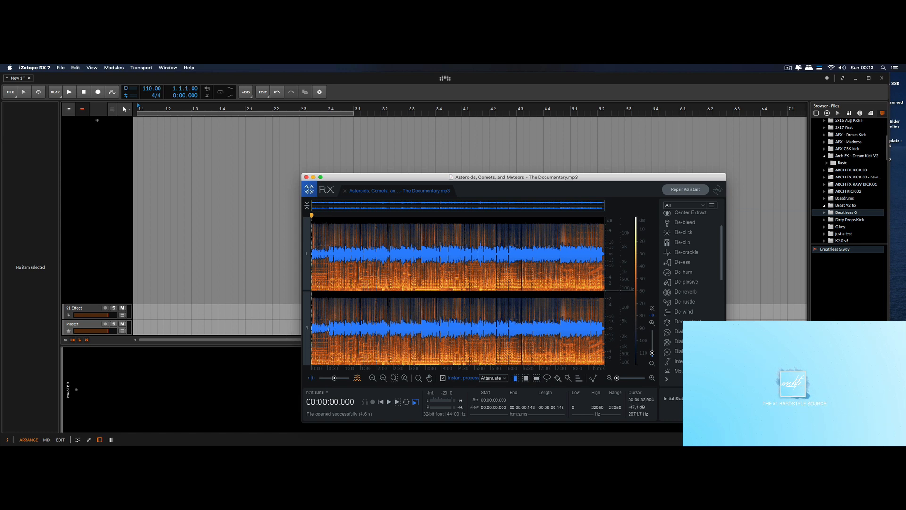
drag(329, 330, 605, 331)
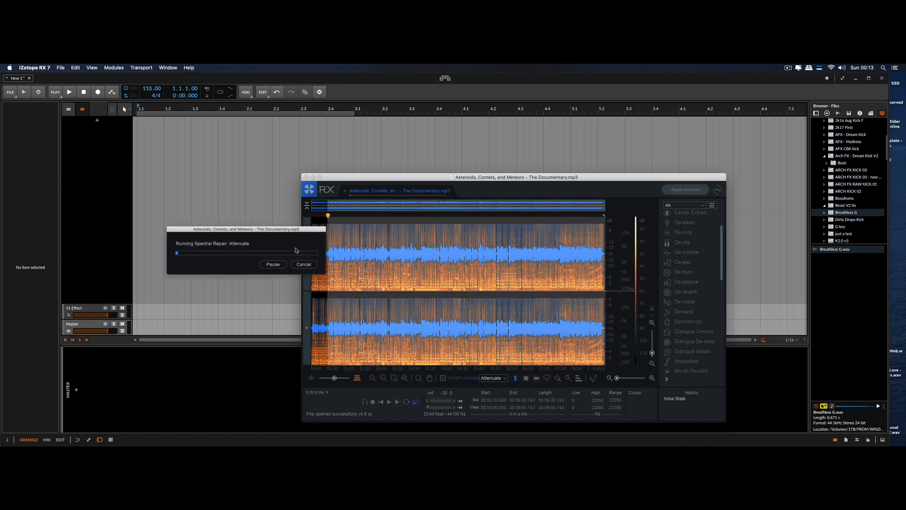
click(304, 264)
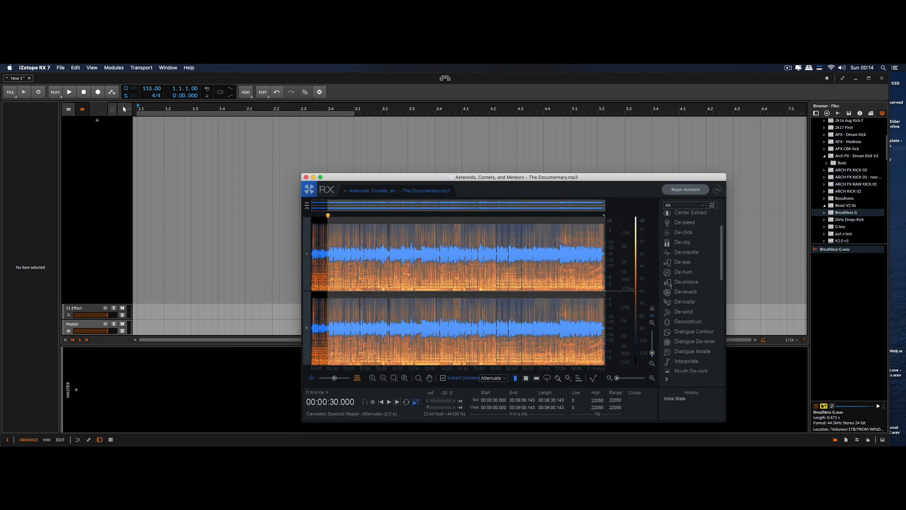
click(481, 305)
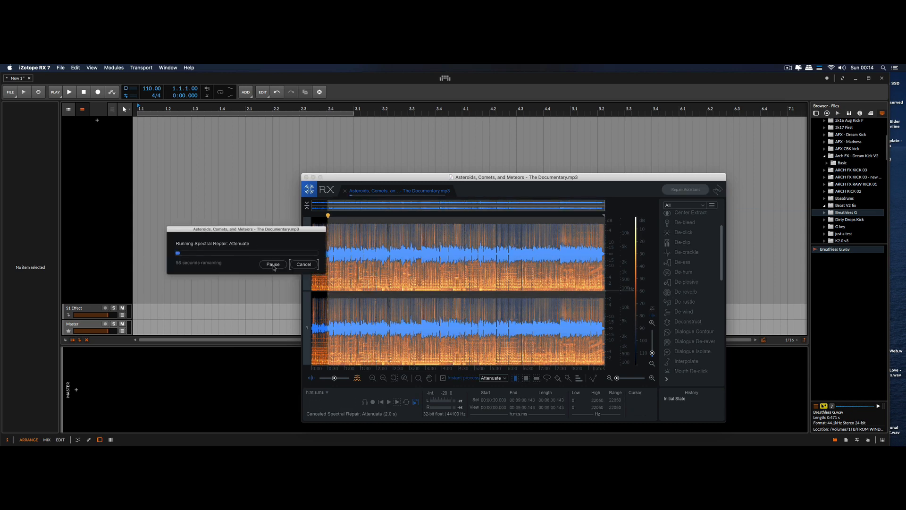
click(273, 265)
click(313, 266)
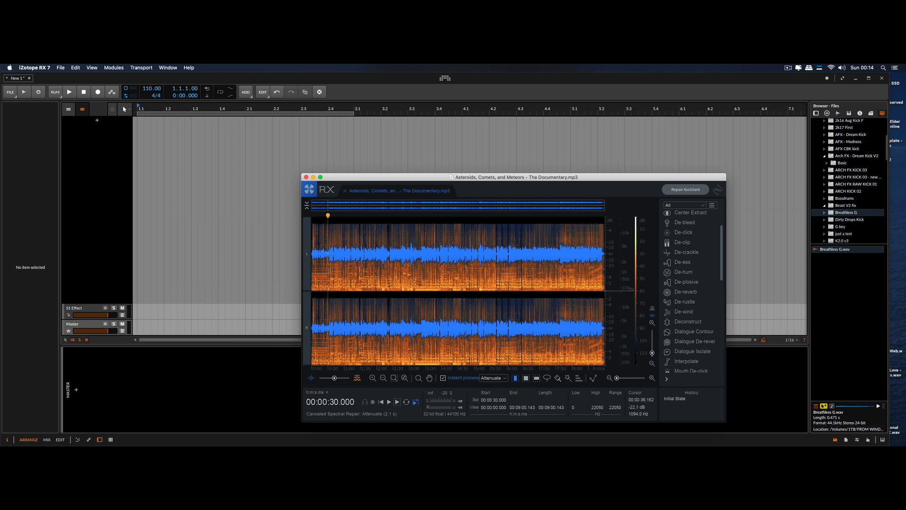
Select about the first 36 seconds of the audio, preview it and undo the Spectral Repair attenuation applied to it
drag(330, 271, 309, 271)
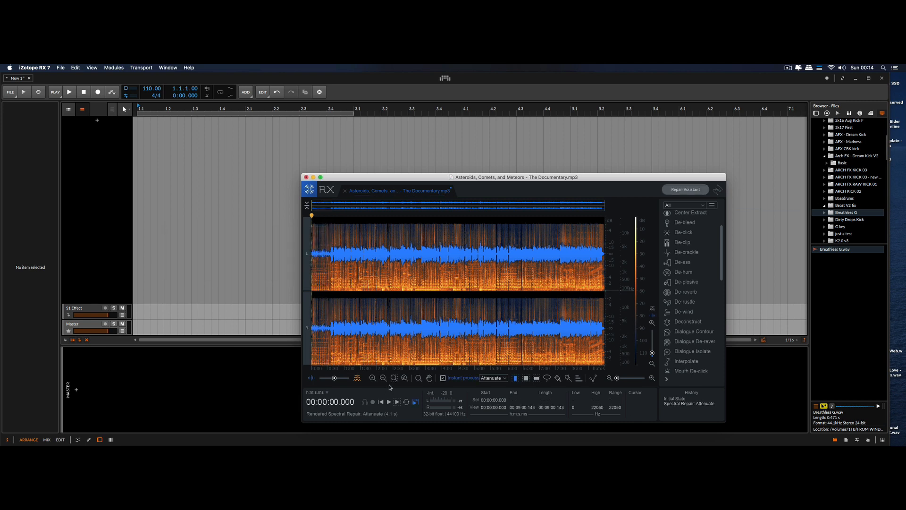
click(398, 401)
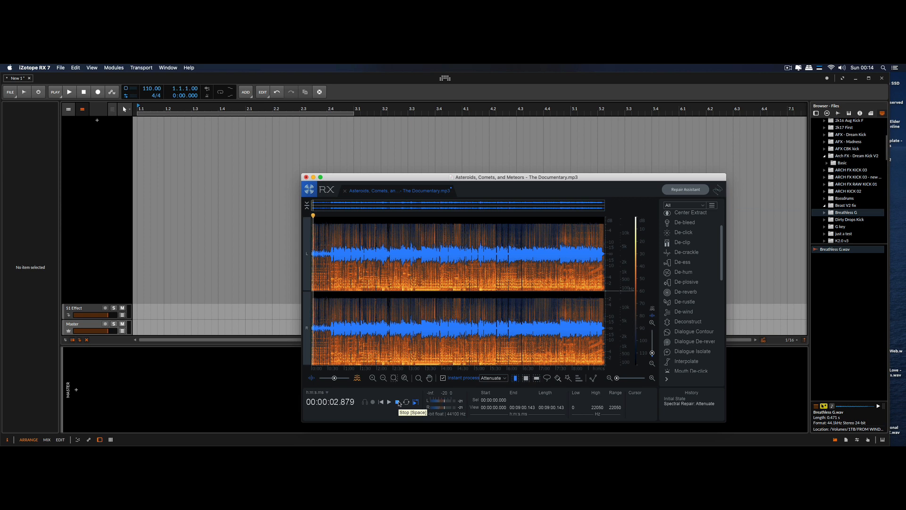
click(399, 403)
scroll(691, 240, up, 3)
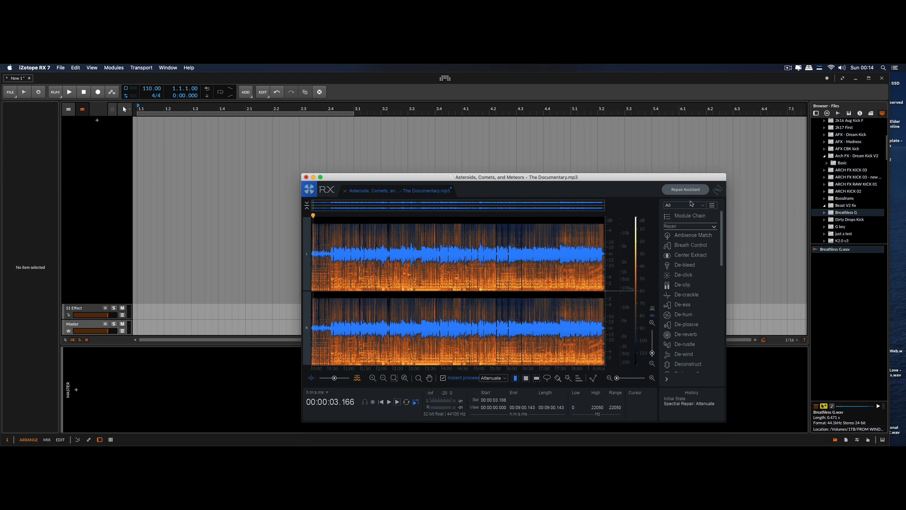
key(super+z)
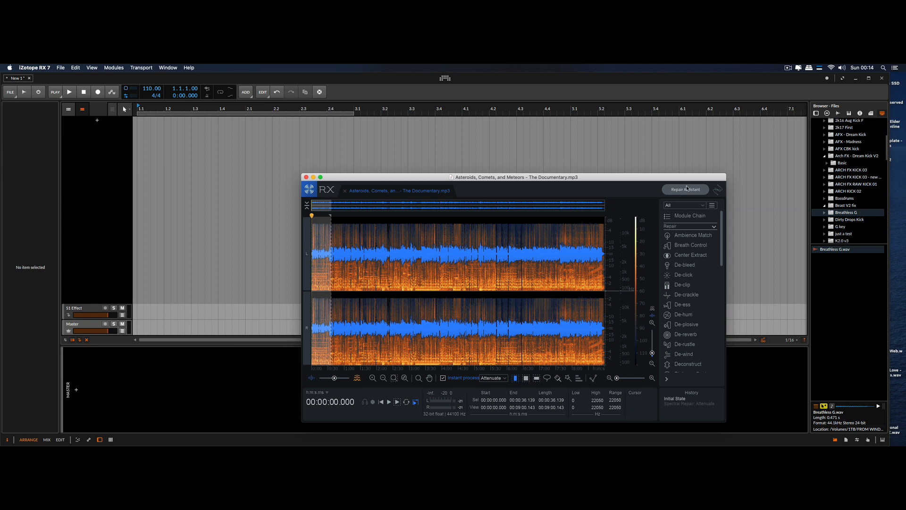
click(687, 189)
click(430, 273)
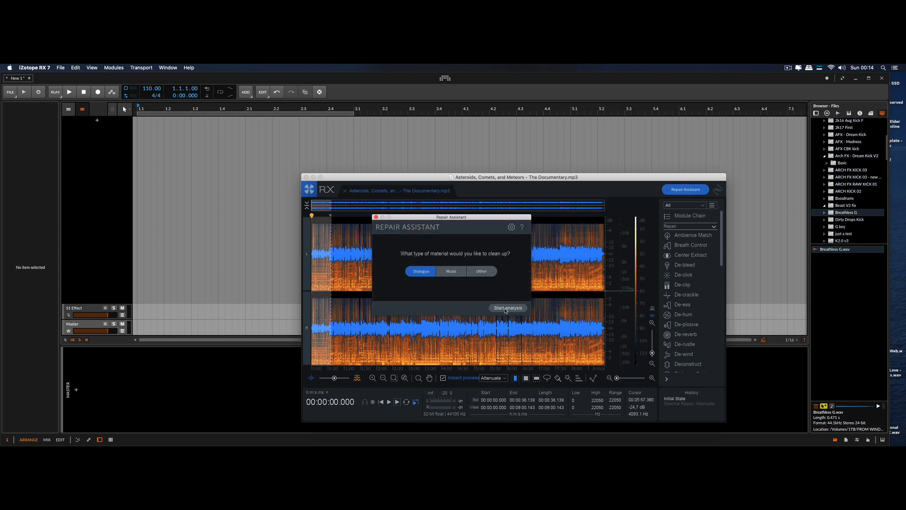
click(375, 217)
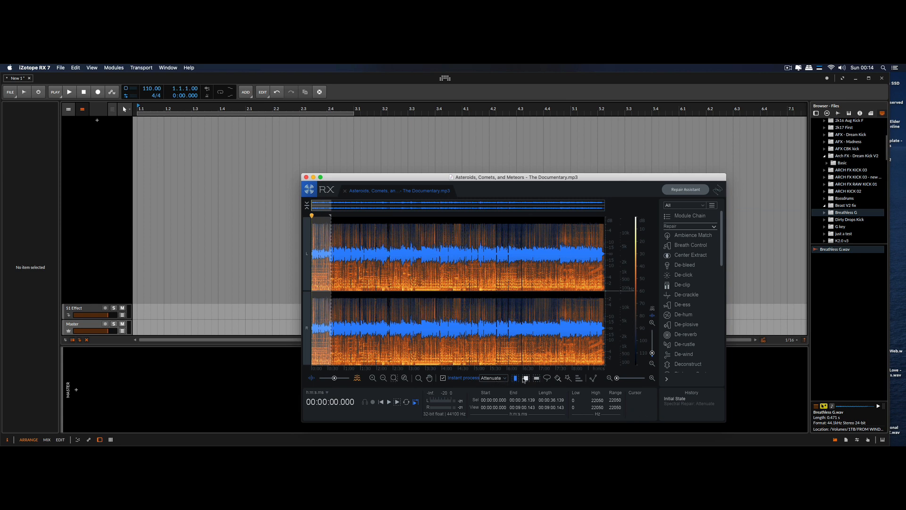
Turn off instant process and render Music Rebalance on the selection with voice gain 0 and bass, percussion and other at -inf
click(444, 378)
scroll(695, 320, down, 6)
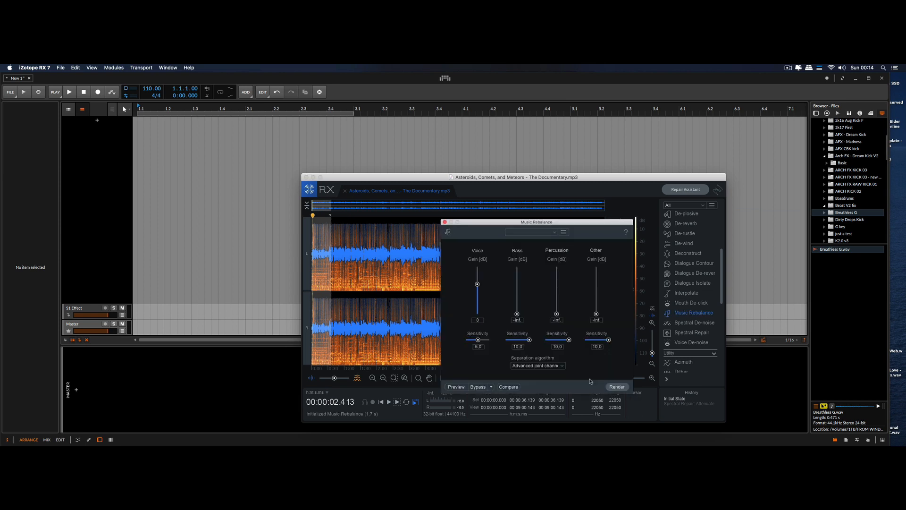
click(456, 387)
click(616, 387)
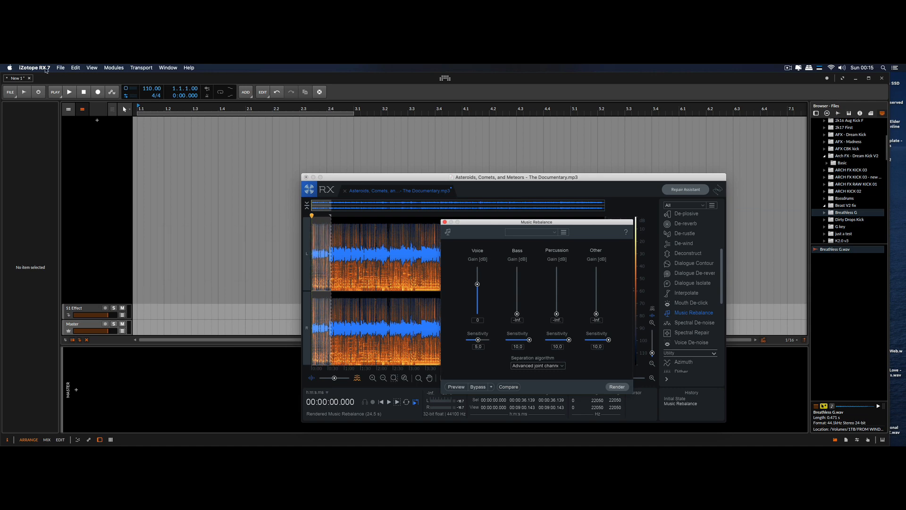
Export the processed documentary audio as a WAV file to the Desktop under its suggested name
click(61, 67)
mouse_move(76, 66)
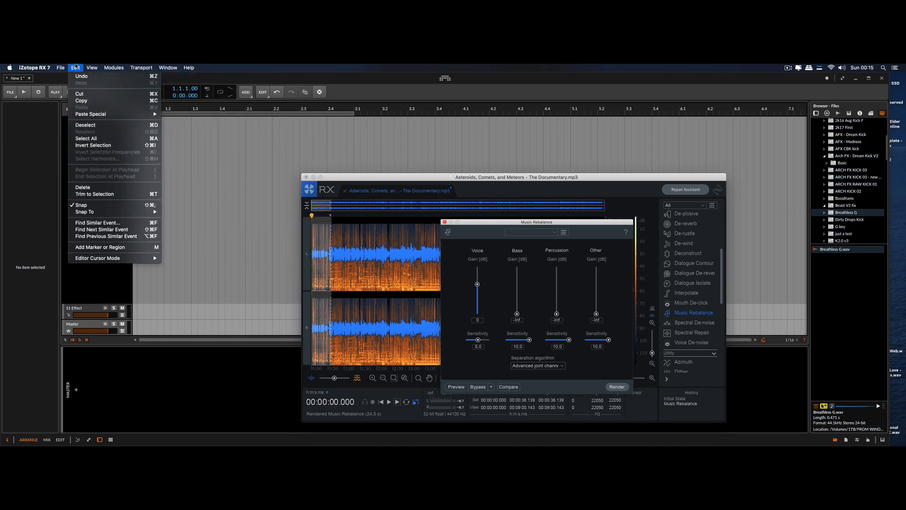
click(100, 135)
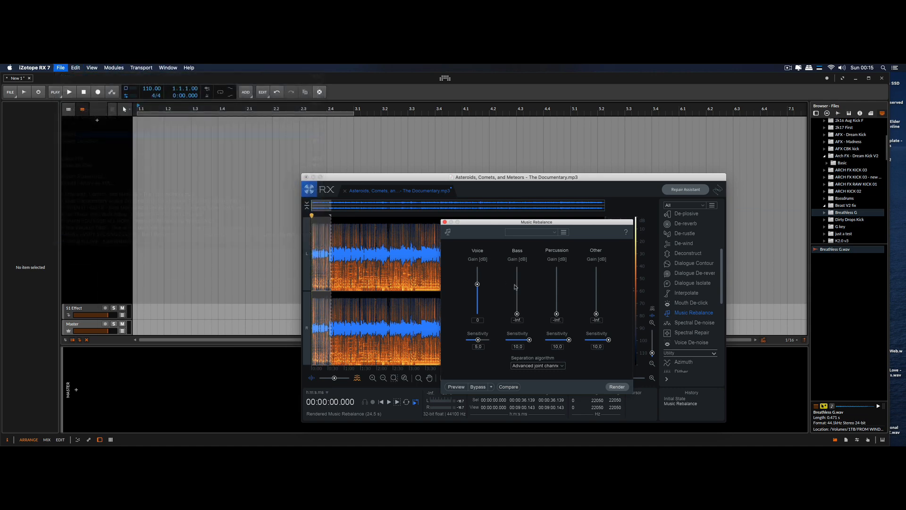
click(466, 278)
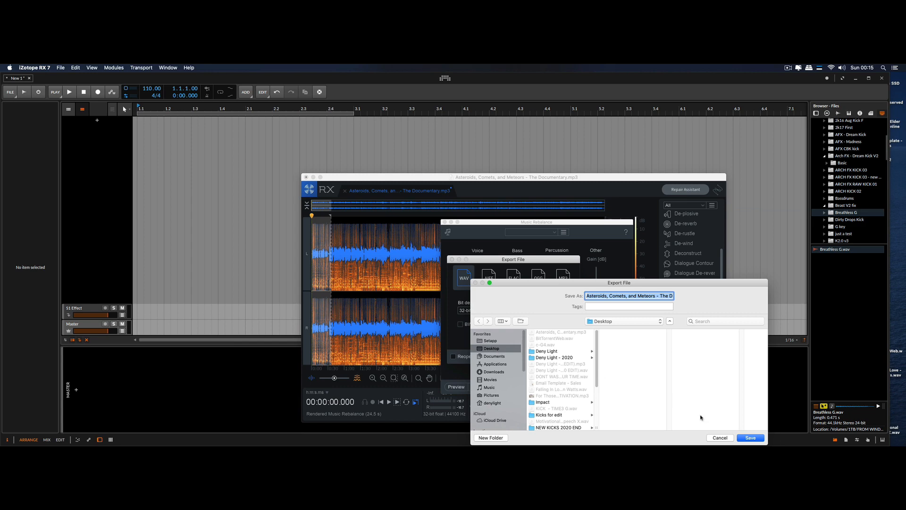
click(750, 438)
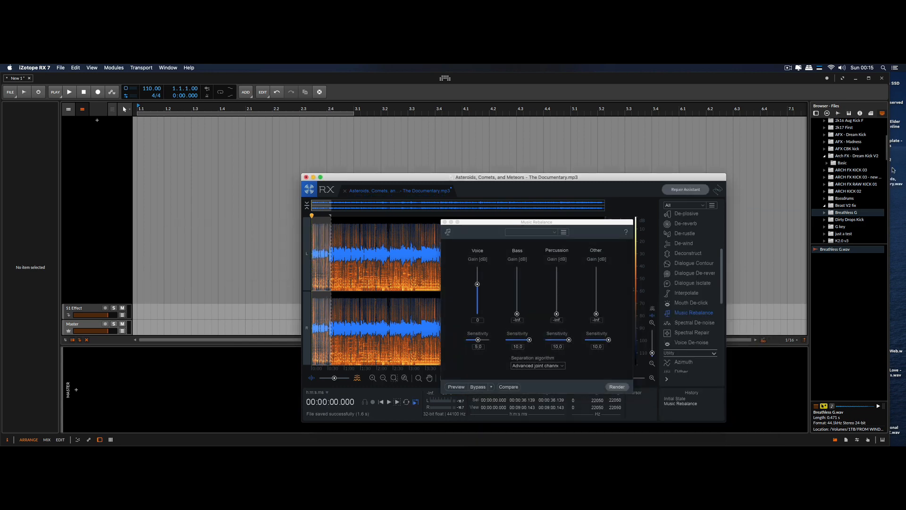
Switch to Bitwig Studio, place the exported documentary WAV at bar 1 on a new audio track and enlarge the track's height
click(898, 218)
click(887, 199)
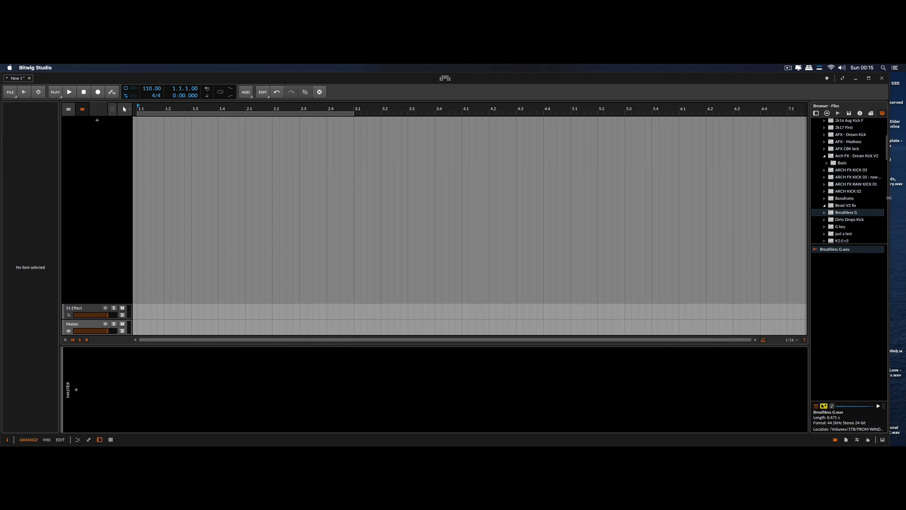
drag(887, 175, 139, 127)
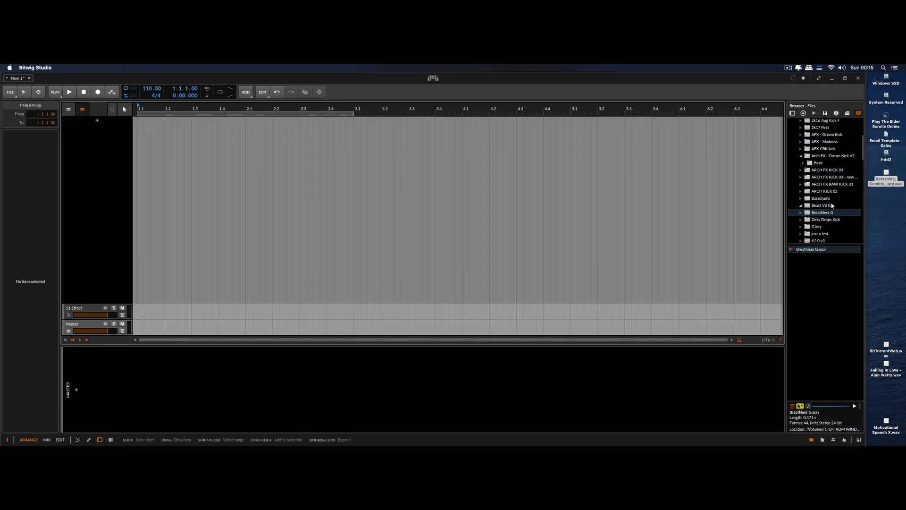
drag(865, 200, 883, 201)
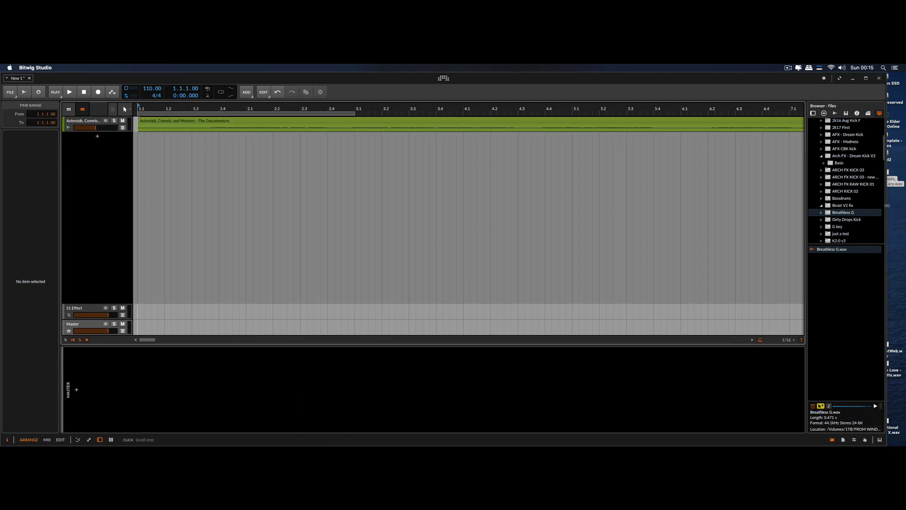
drag(103, 131, 103, 259)
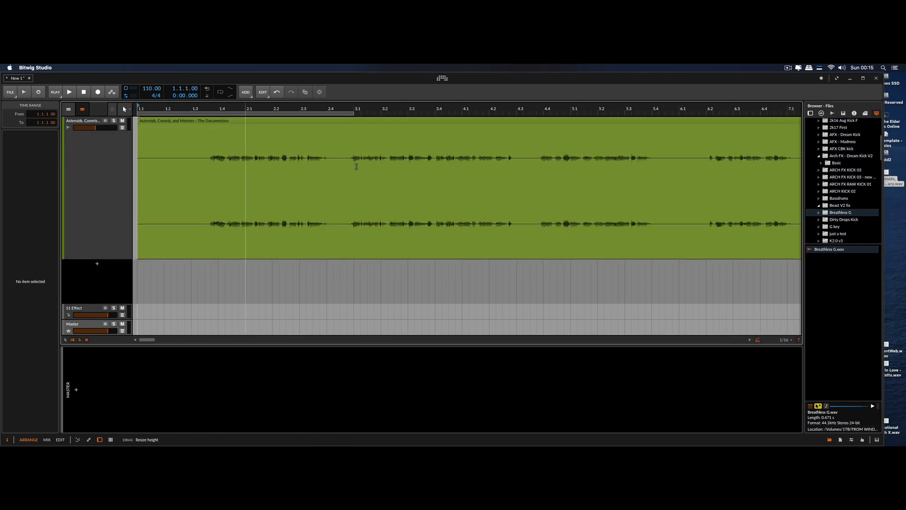
Delete the documentary audio from just before bar 13 to its end, keeping only the isolated opening voice section
drag(356, 166, 221, 116)
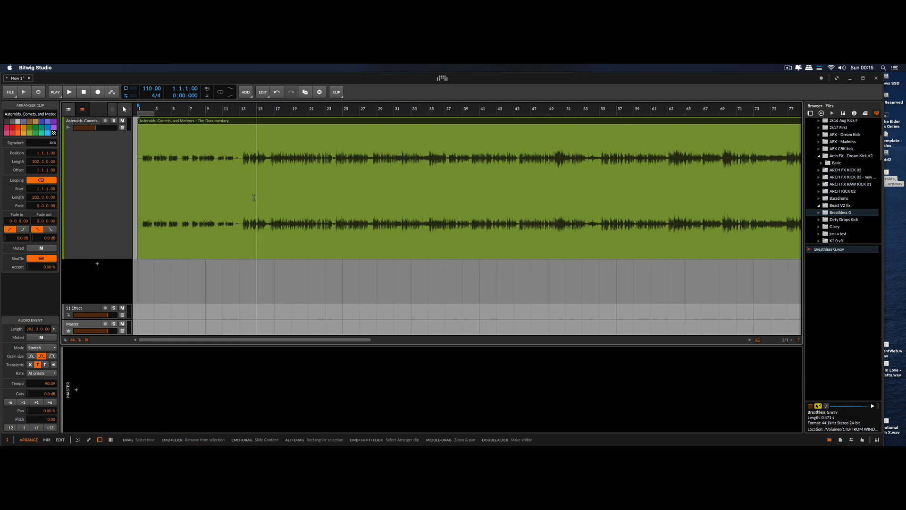
drag(300, 200, 256, 184)
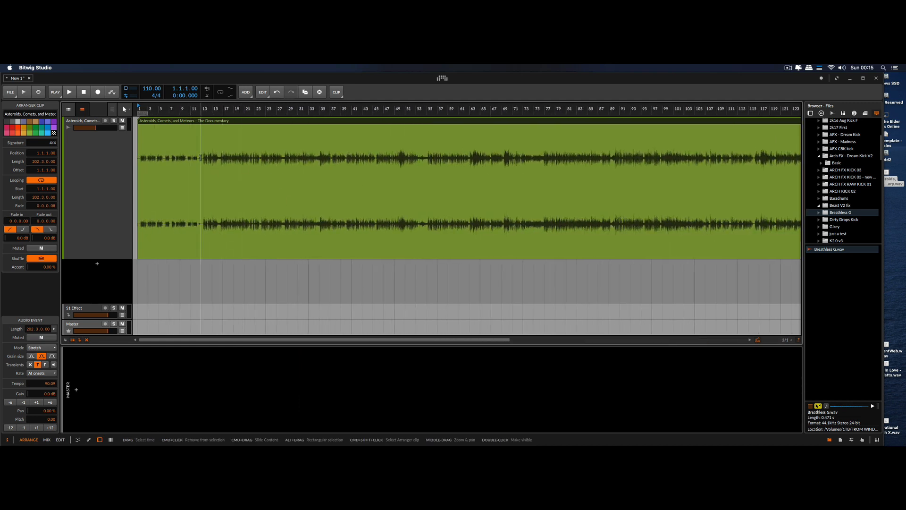
drag(201, 157, 902, 183)
key(Delete)
drag(483, 184, 298, 184)
click(686, 122)
key(Delete)
drag(381, 192, 466, 189)
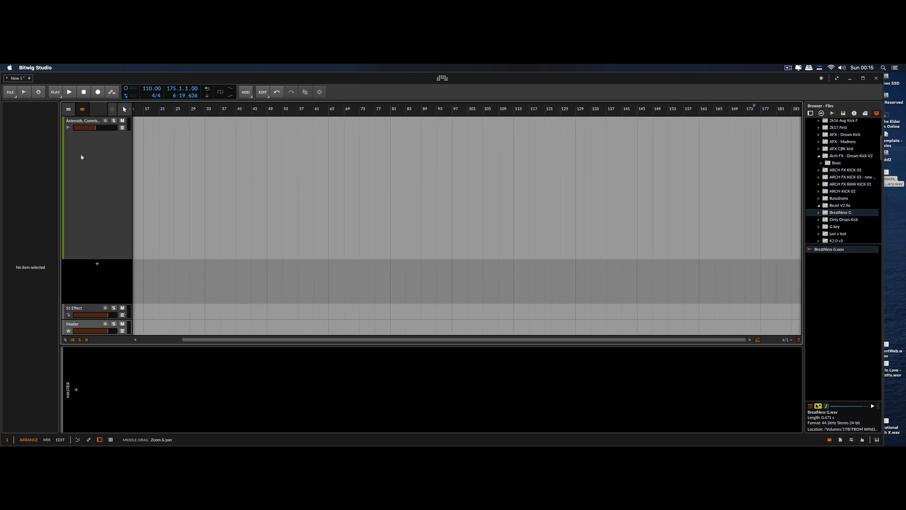
Set the project tempo to 150 BPM
double_click(147, 89)
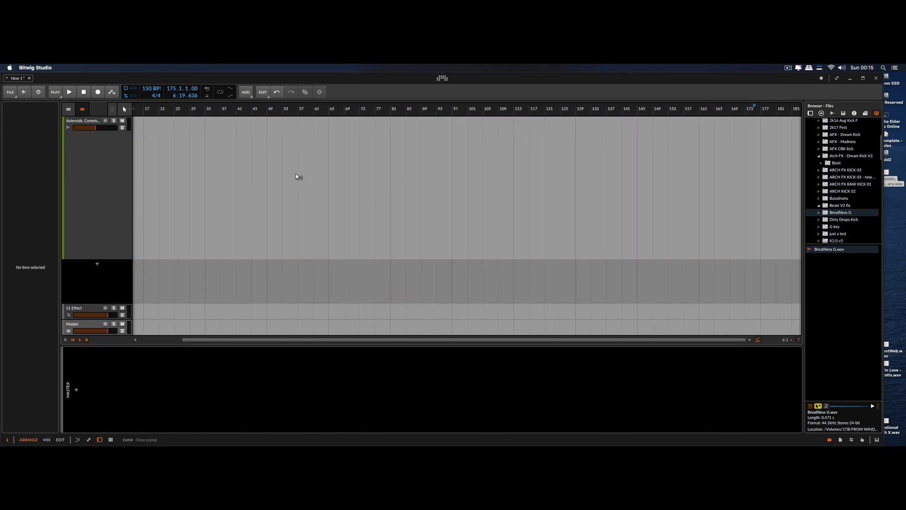
text(150)
key(Return)
Return the playhead to the start of the arrangement and play the trimmed voice clip from there
scroll(250, 188, left, 4)
key(space)
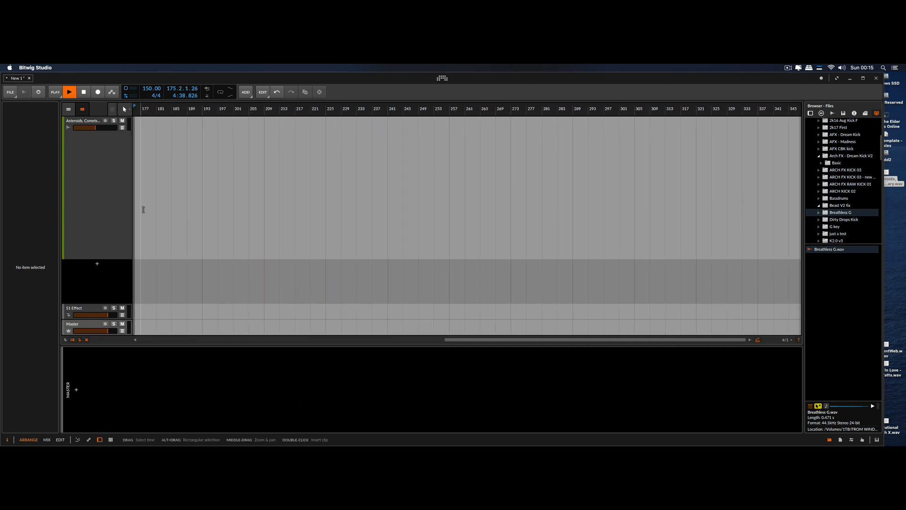
drag(453, 108, 505, 208)
key(space)
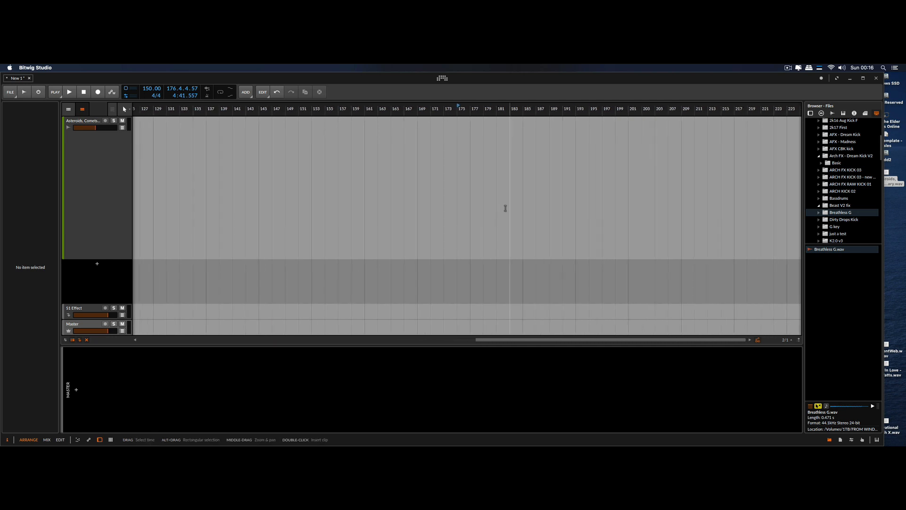
drag(153, 159, 426, 218)
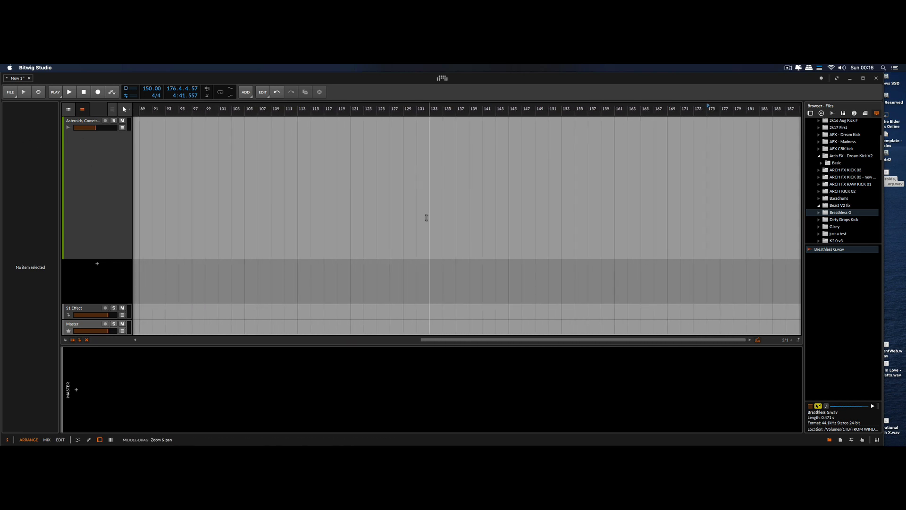
drag(253, 215, 397, 230)
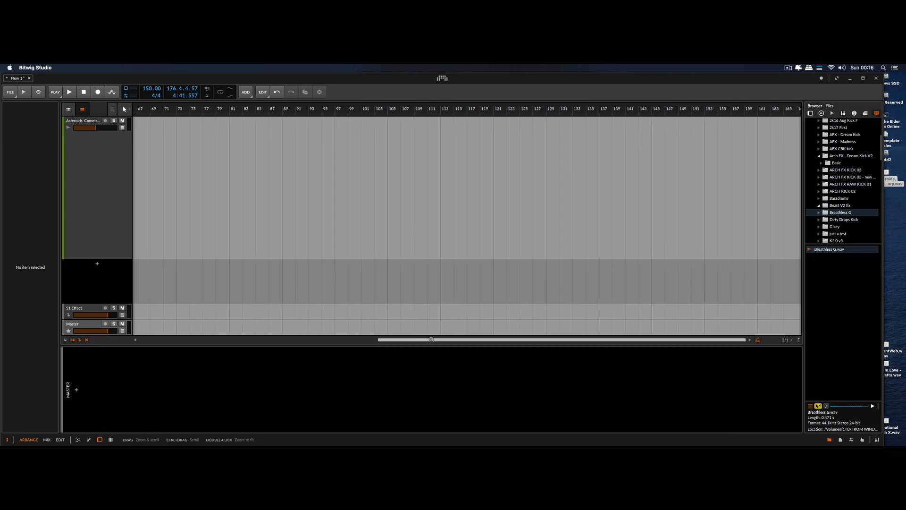
drag(431, 340, 425, 340)
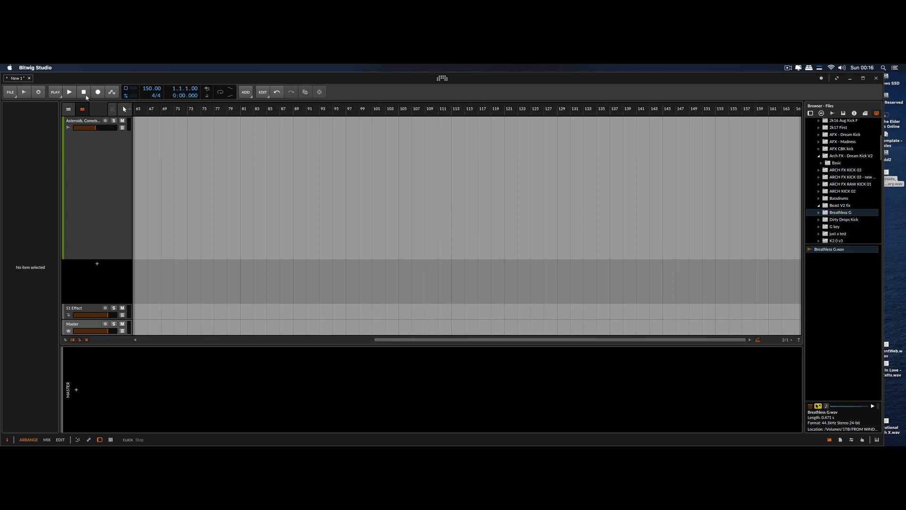
drag(449, 340, 260, 340)
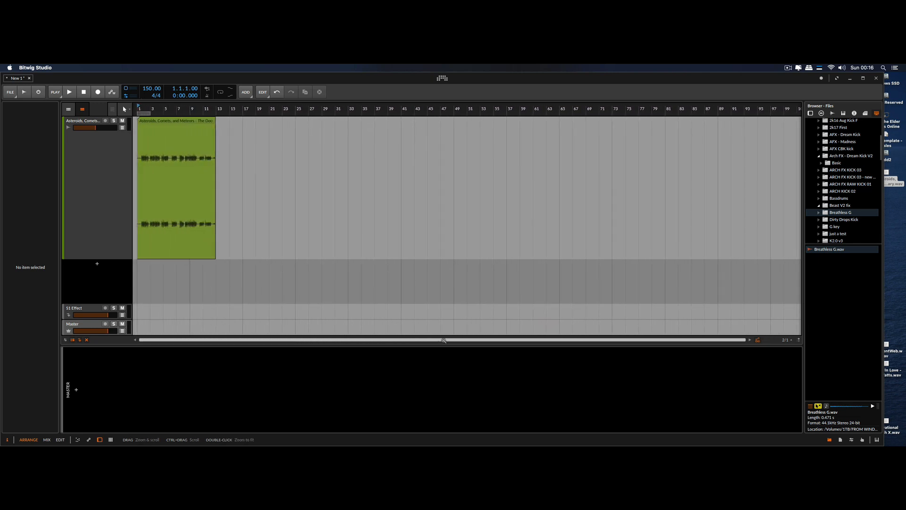
click(146, 129)
key(space)
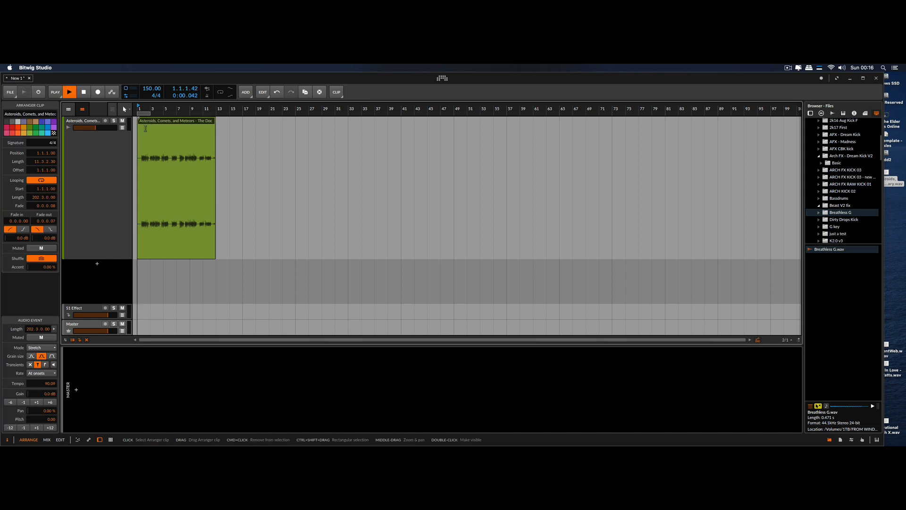
Set the voice clip's audio event tempo to 150 and its stretch mode to Elastique Pro
scroll(206, 146, up, 6)
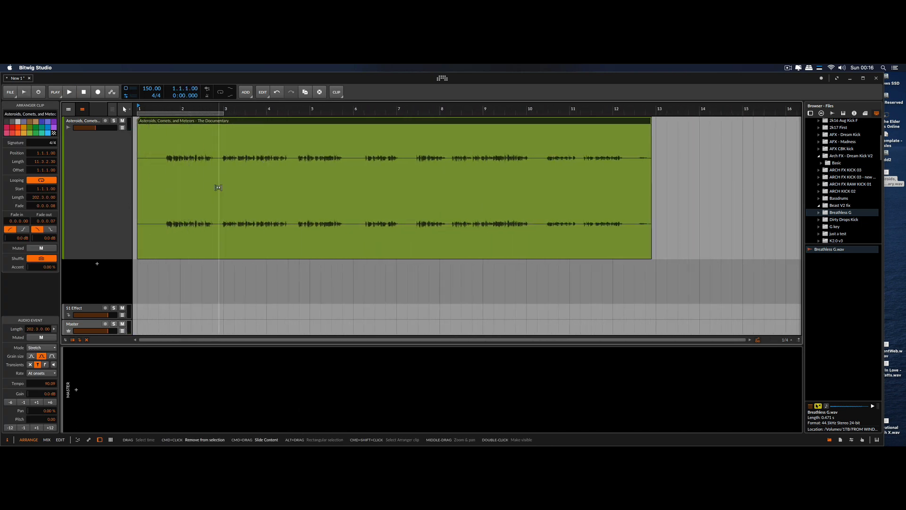
super+click(47, 385)
text(150)
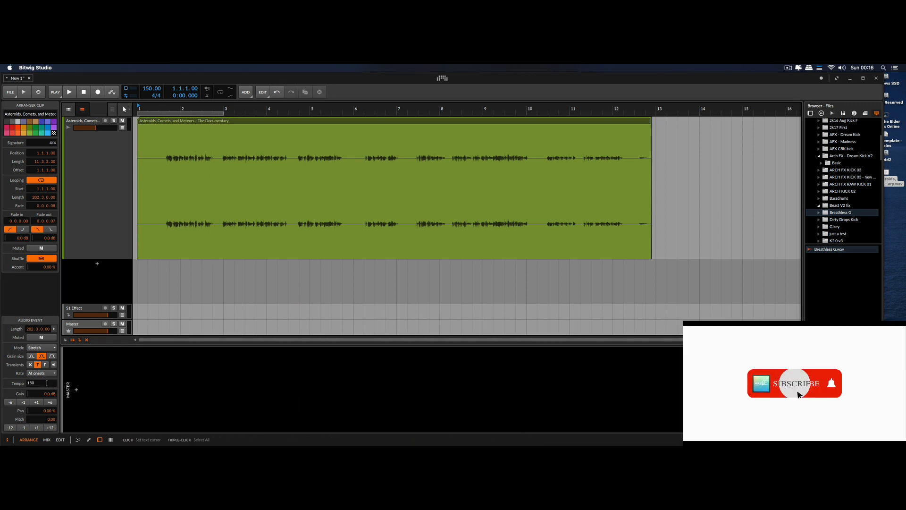
key(Return)
click(41, 348)
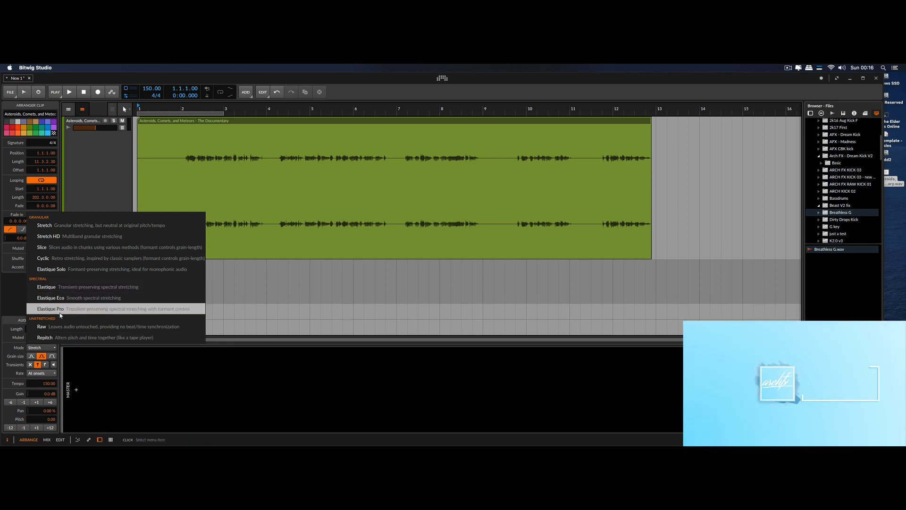
click(74, 309)
Turn off looping for the voice clip and extend its end to about bar 21 to include all the speech
scroll(385, 189, down, 5)
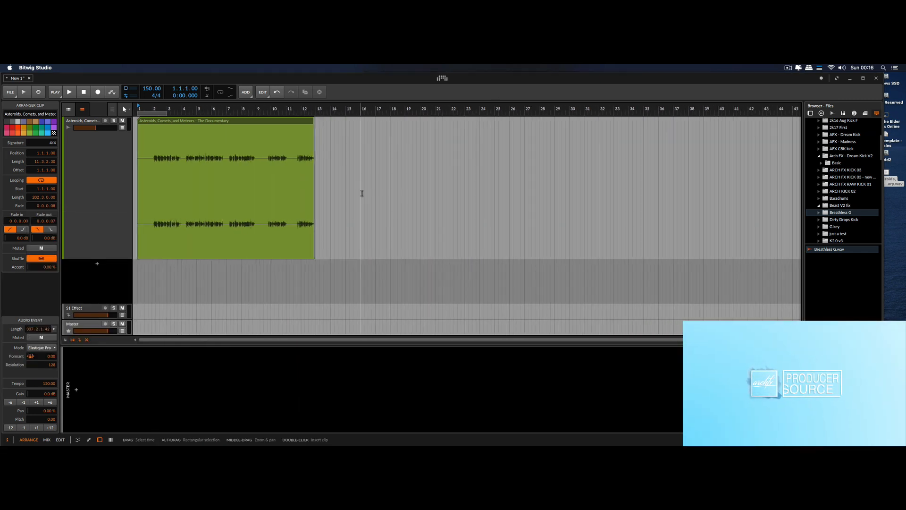
click(41, 180)
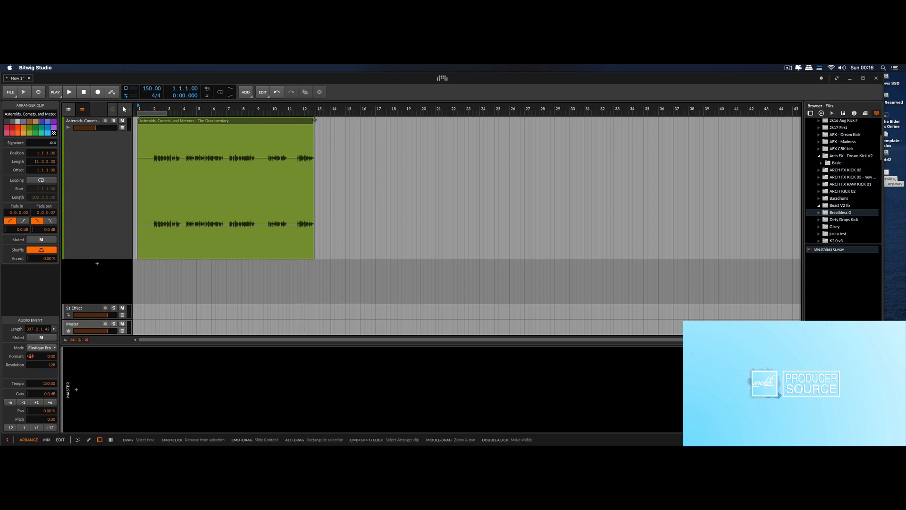
drag(314, 120, 426, 123)
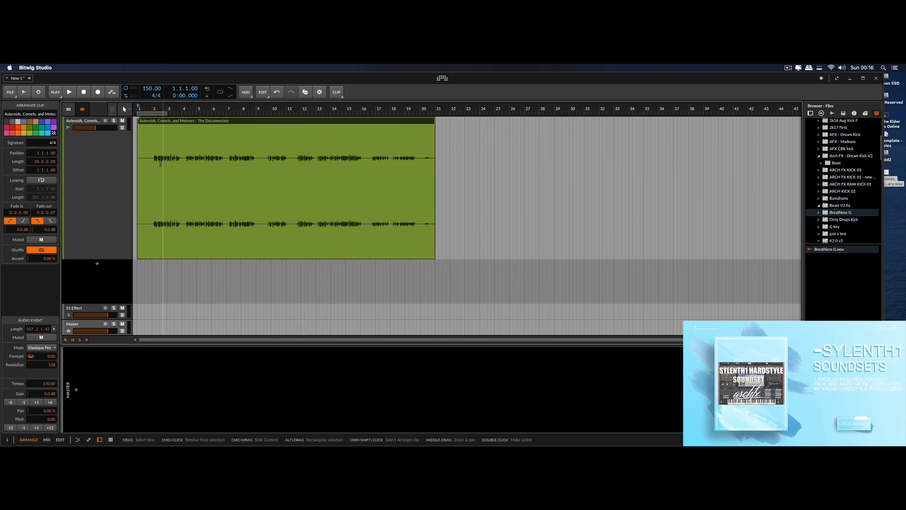
Play the voice clip and raise its audio event gain to +12 dB
key(space)
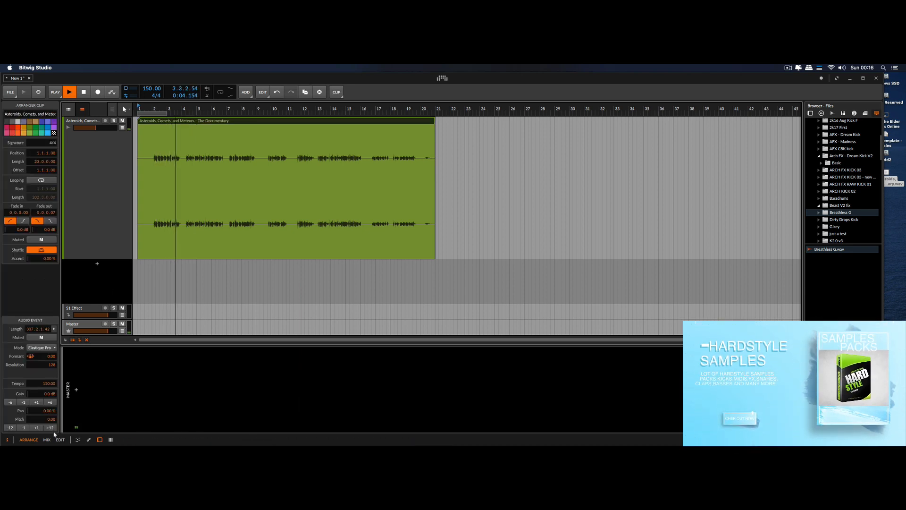
click(50, 402)
click(50, 402)
scroll(230, 224, up, 5)
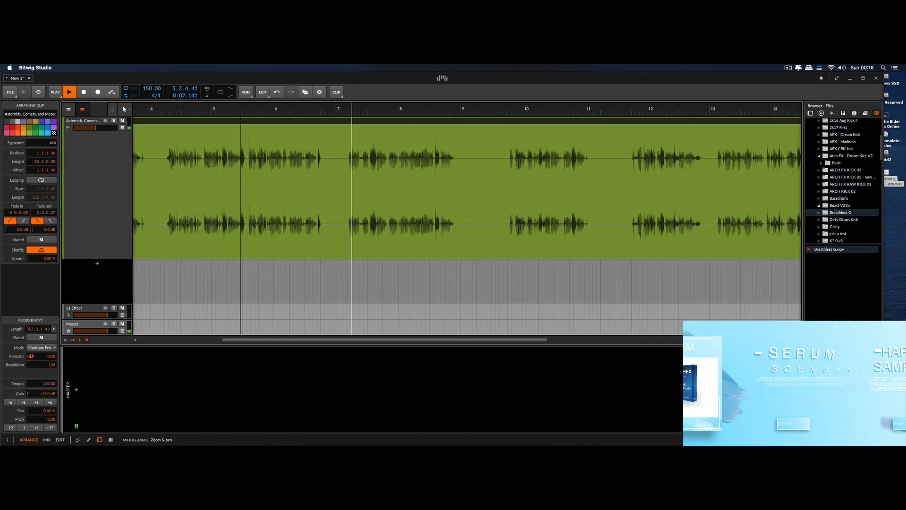
scroll(230, 225, down, 5)
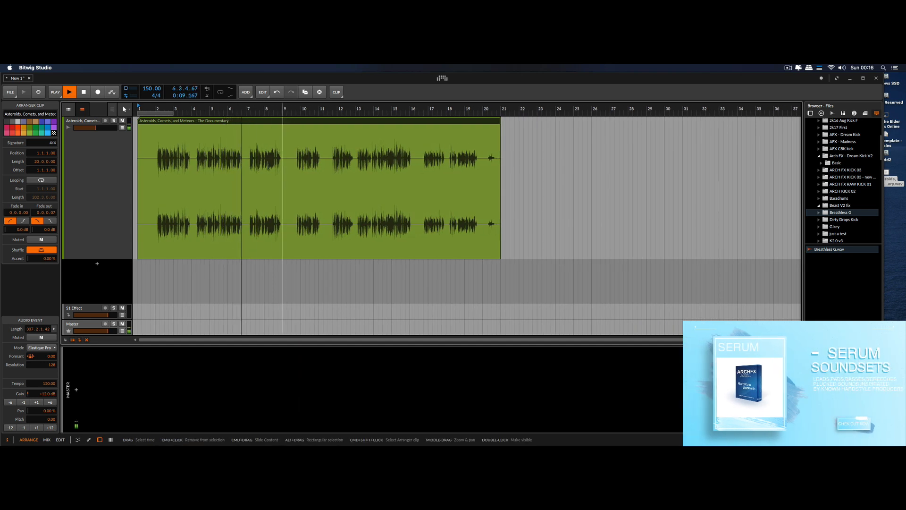
Add FabFilter Pro-Q 3 as the first audio effect on the voice track
click(80, 233)
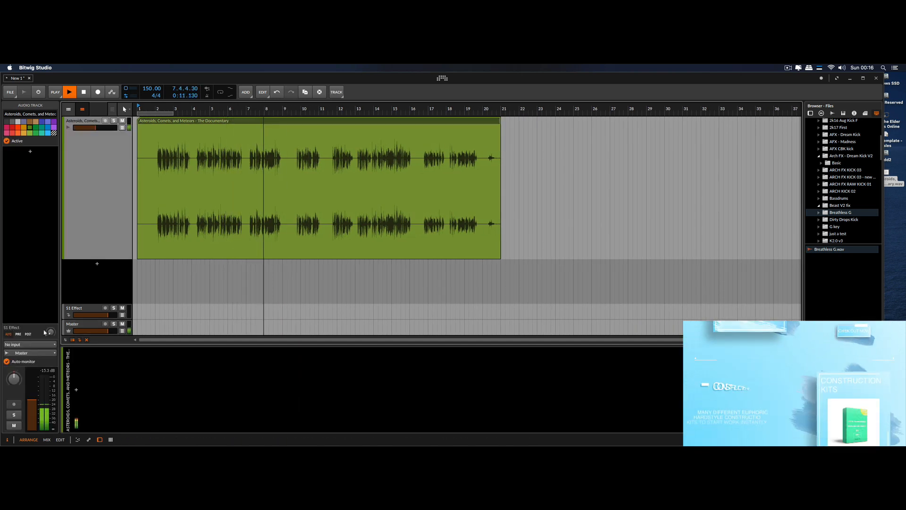
scroll(310, 217, up, 5)
scroll(310, 217, down, 5)
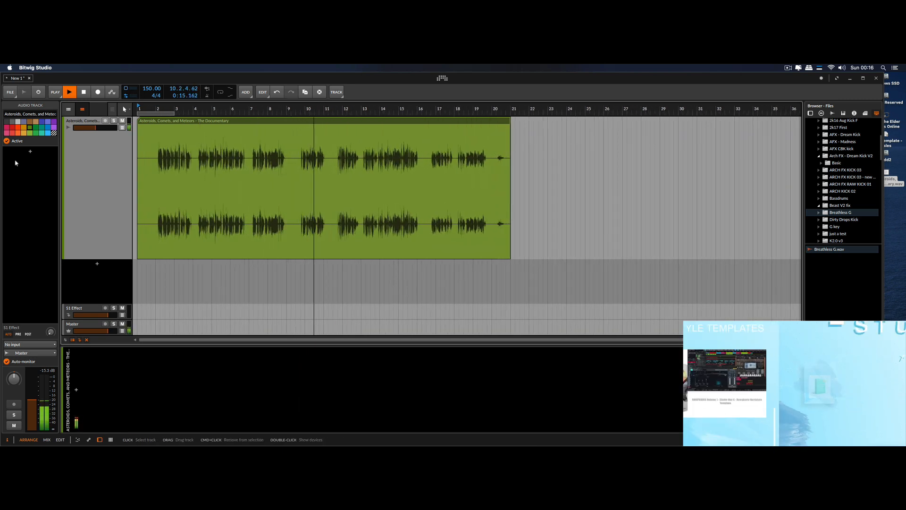
click(30, 151)
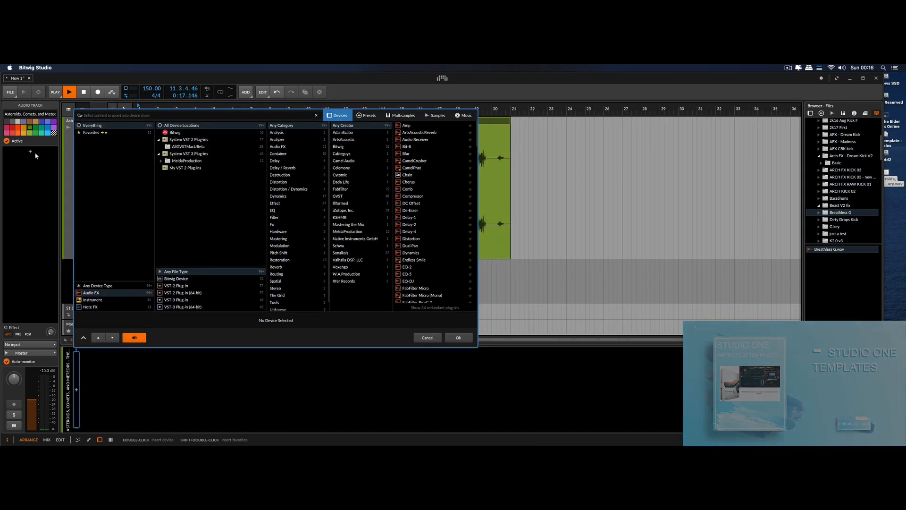
text(pro-q)
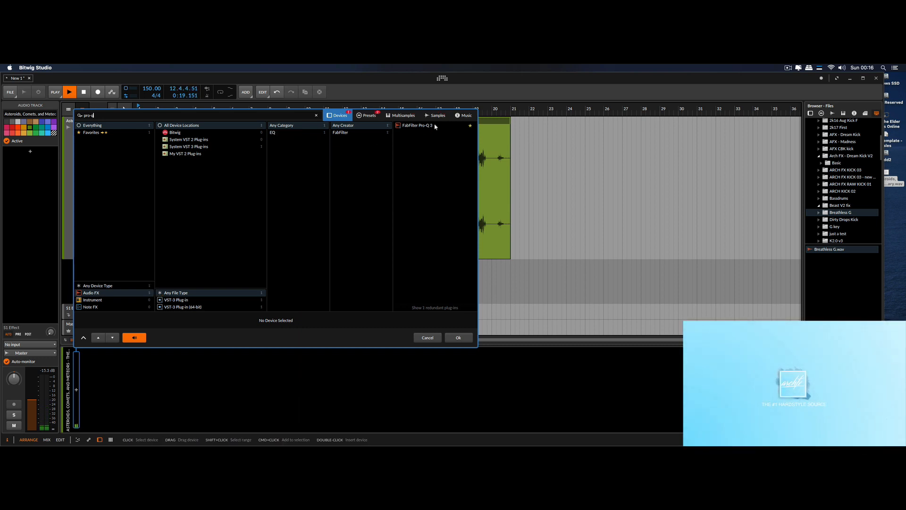
click(435, 125)
click(464, 336)
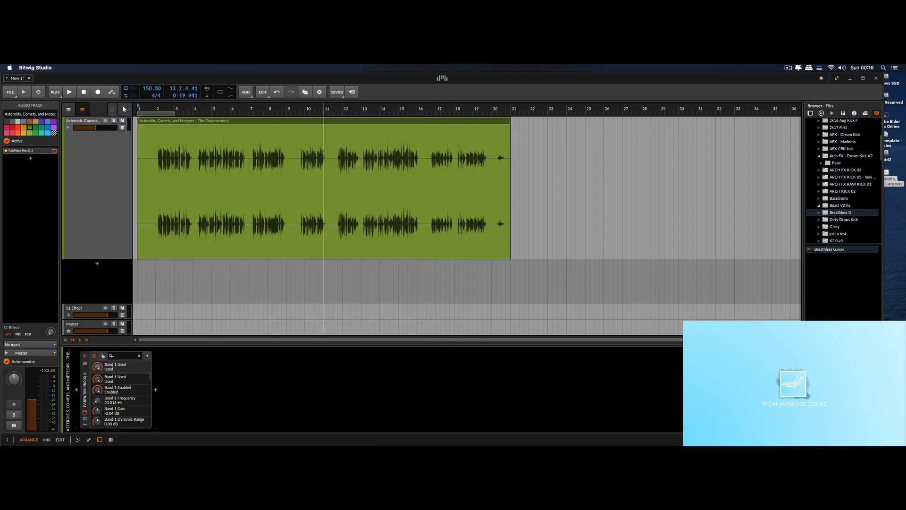
Load Pro-Q 3's Vocal preset, raise the low-cut frequency and move the green bell to about 2.4 kHz at +2.67 dB during playback
click(519, 167)
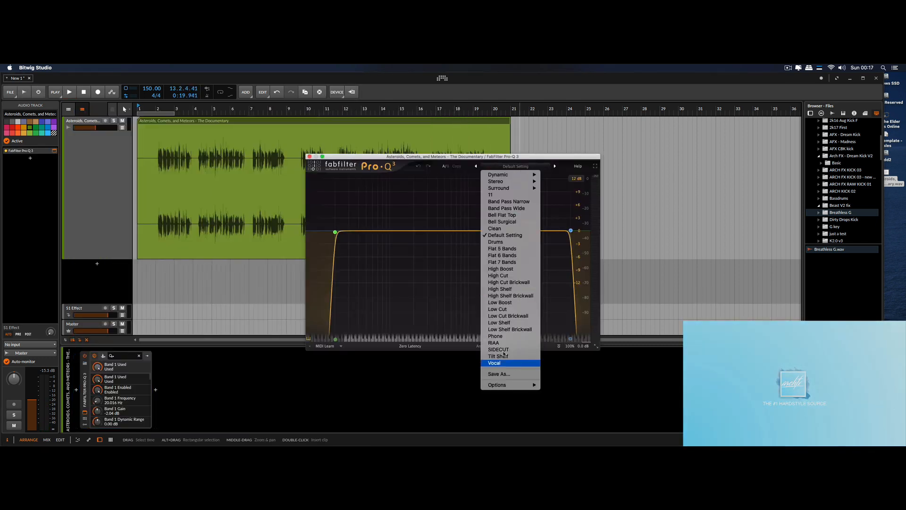
click(494, 363)
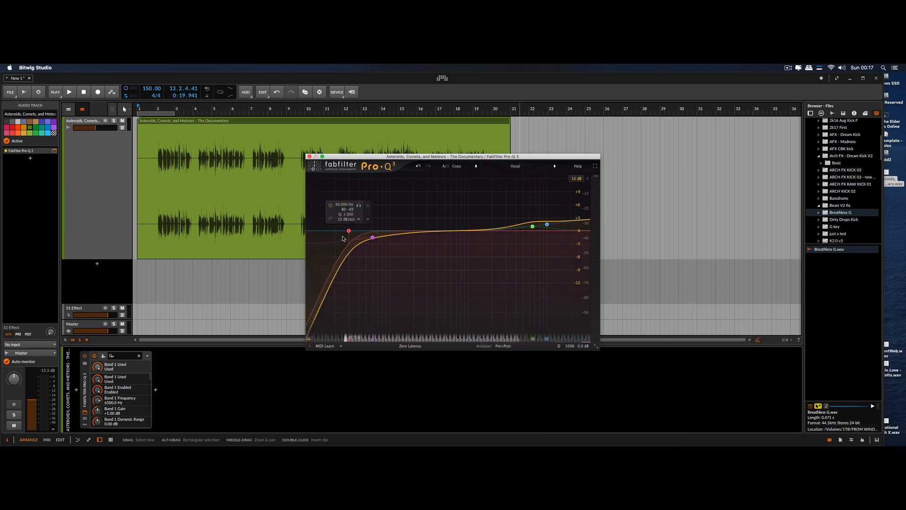
key(space)
drag(395, 231, 390, 231)
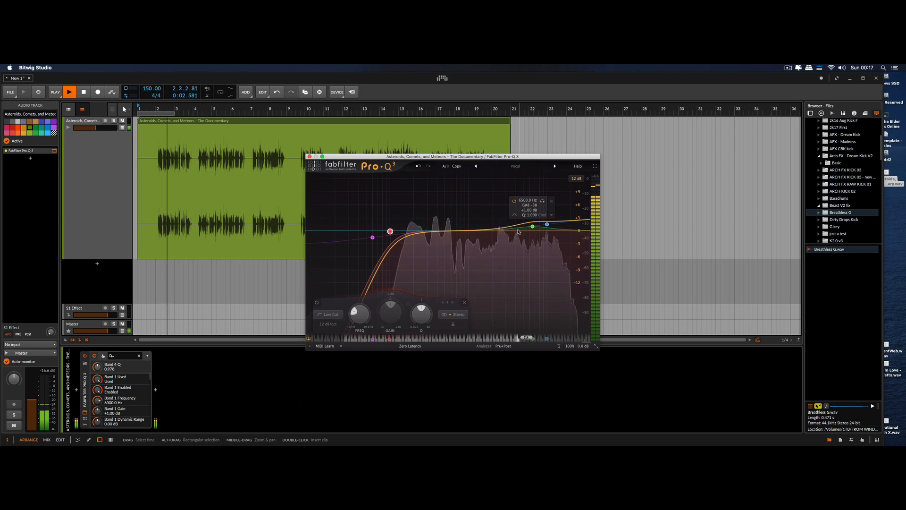
drag(533, 227, 502, 222)
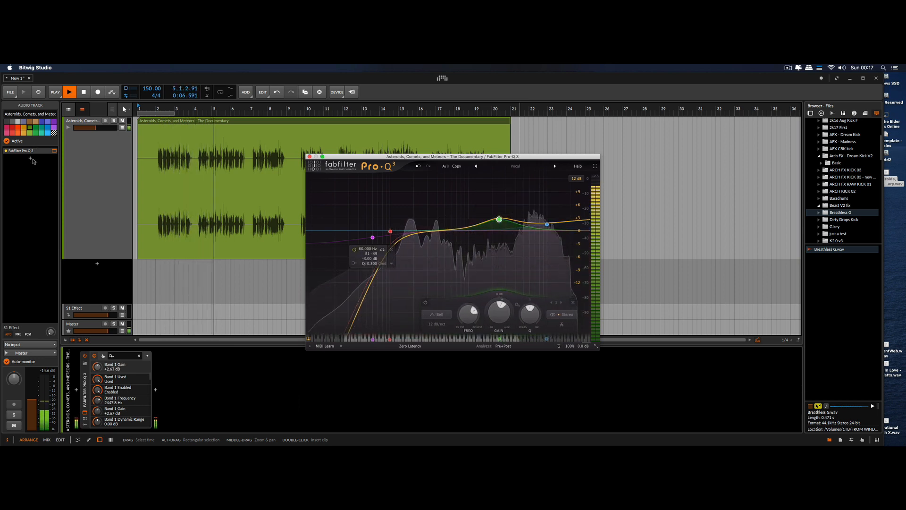
click(310, 156)
Delete the silent gaps between spoken phrases in the voice clip around bars 9, 11 and 16
drag(309, 238, 339, 245)
drag(300, 157, 280, 157)
key(Delete)
drag(372, 208, 391, 195)
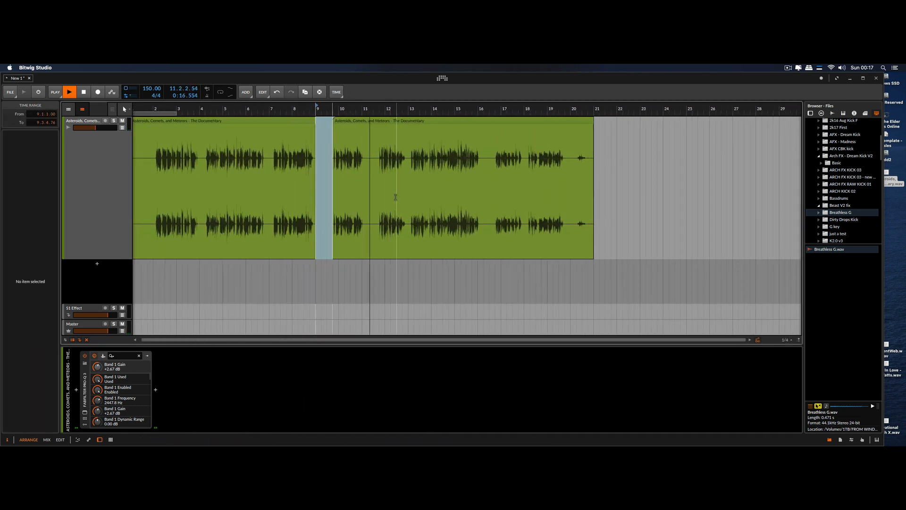
mouse_move(363, 158)
mouse_down()
mouse_move(392, 160)
mouse_move(378, 161)
mouse_up()
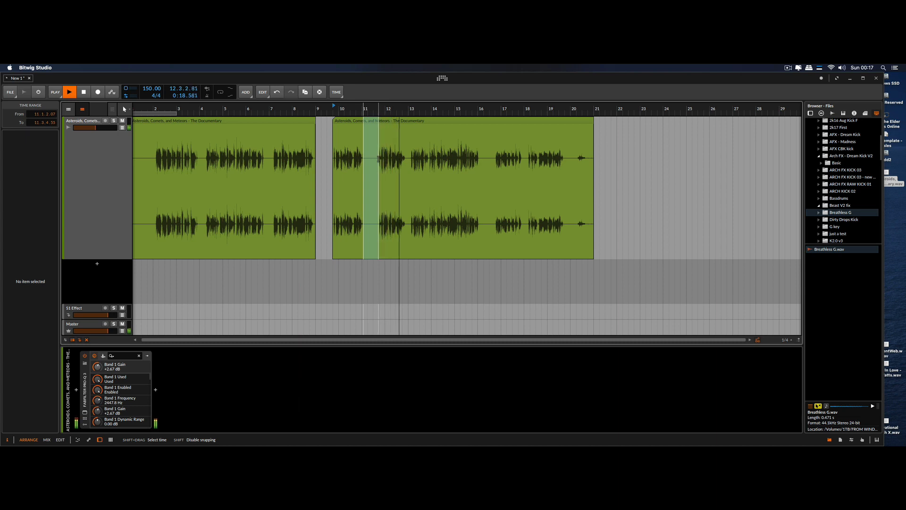
key(Delete)
drag(481, 163, 496, 163)
key(Delete)
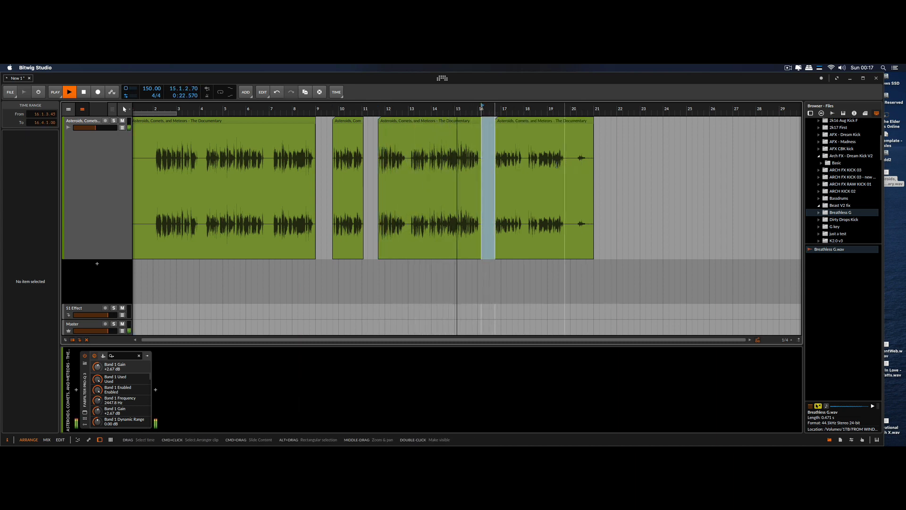
Delete the silence at the start of the first voice clip, from bar 1 to bar 2
scroll(390, 219, down, 3)
drag(153, 168, 109, 168)
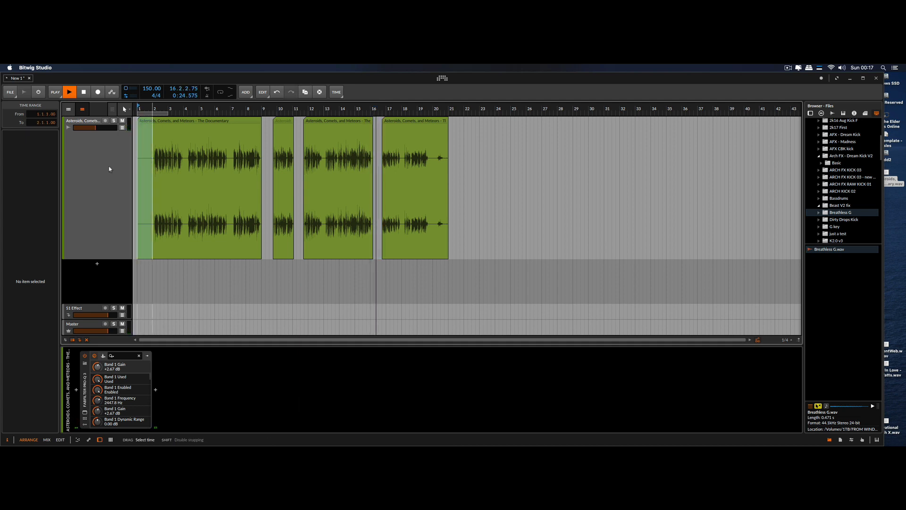
key(Delete)
Stop playback and transpose all four voice clips down by 1 semitone
drag(321, 109, 321, 87)
key(space)
drag(296, 119, 132, 137)
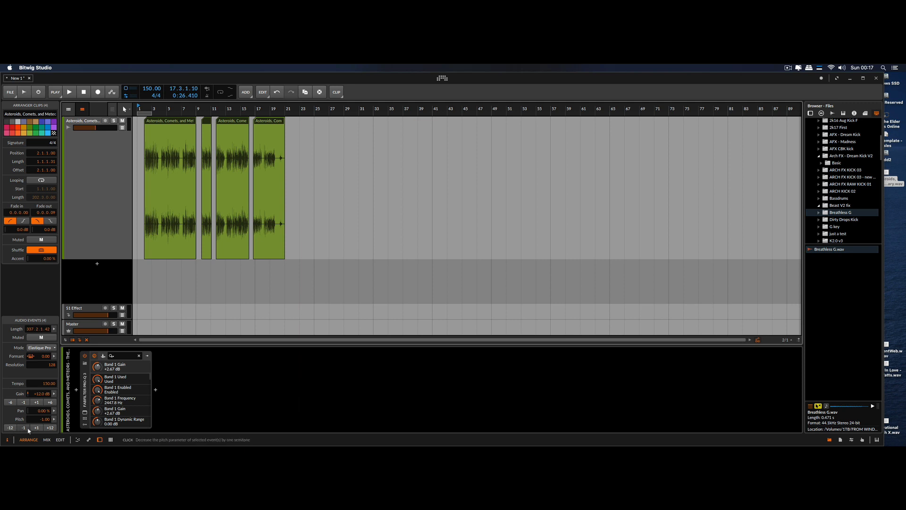
Play the transposed voice clips from the start of bar 2
drag(147, 109, 264, 134)
click(220, 279)
key(space)
scroll(187, 282, down, 5)
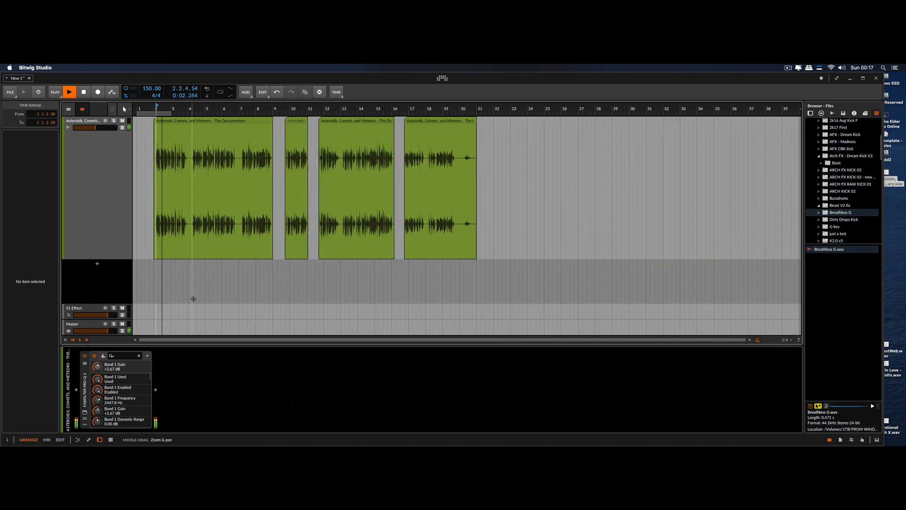
Add Bitwig's Delay-4 device after Pro-Q 3 on the voice track
click(126, 202)
scroll(126, 202, down, 3)
scroll(158, 203, up, 5)
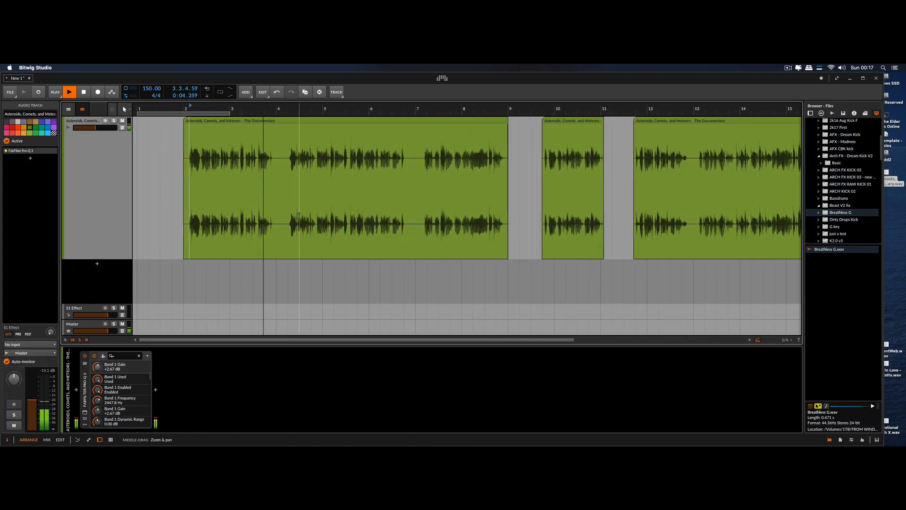
scroll(158, 203, down, 5)
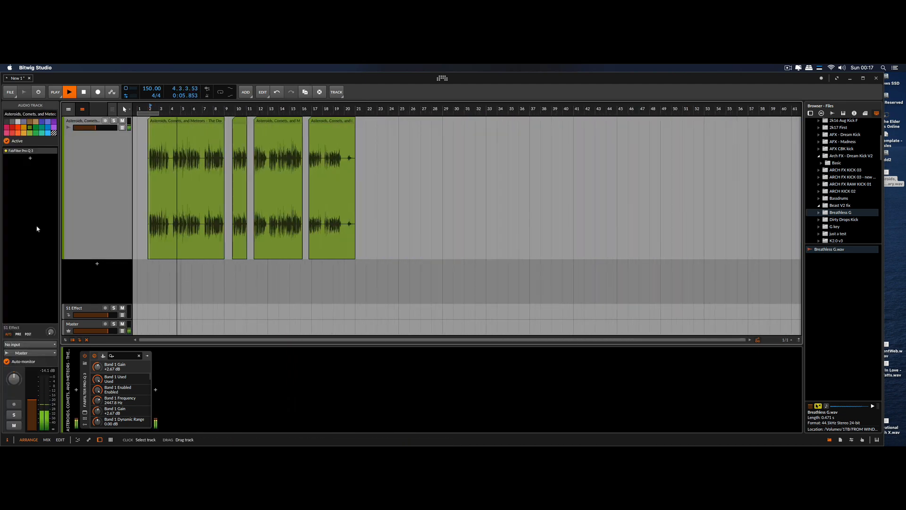
click(30, 158)
text(delay)
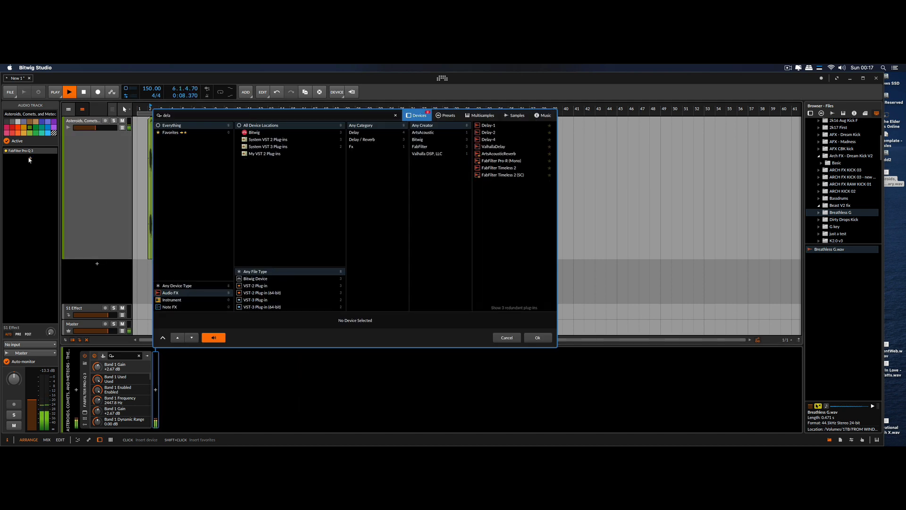
double_click(488, 140)
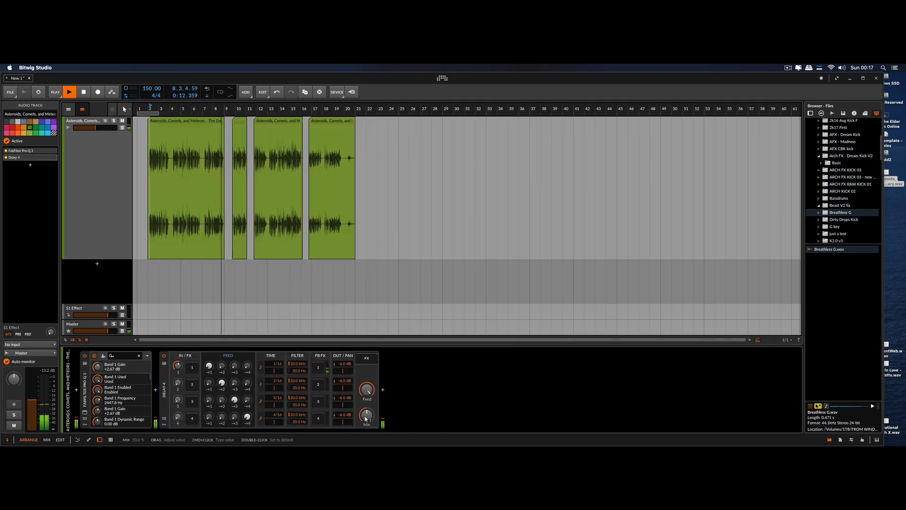
Raise the Delay-4 mix to about 58.5% while the voice plays, ending with playback stopped
drag(366, 418, 366, 418)
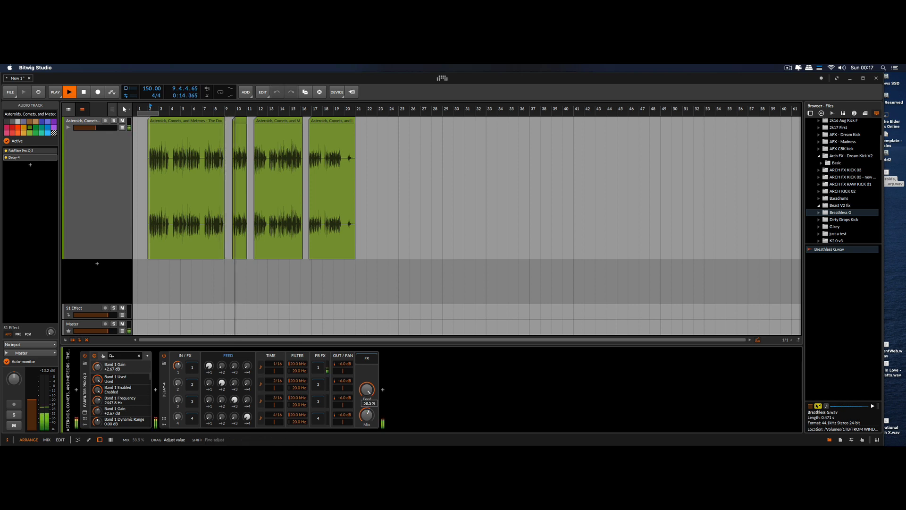
drag(367, 418, 366, 418)
scroll(192, 237, up, 5)
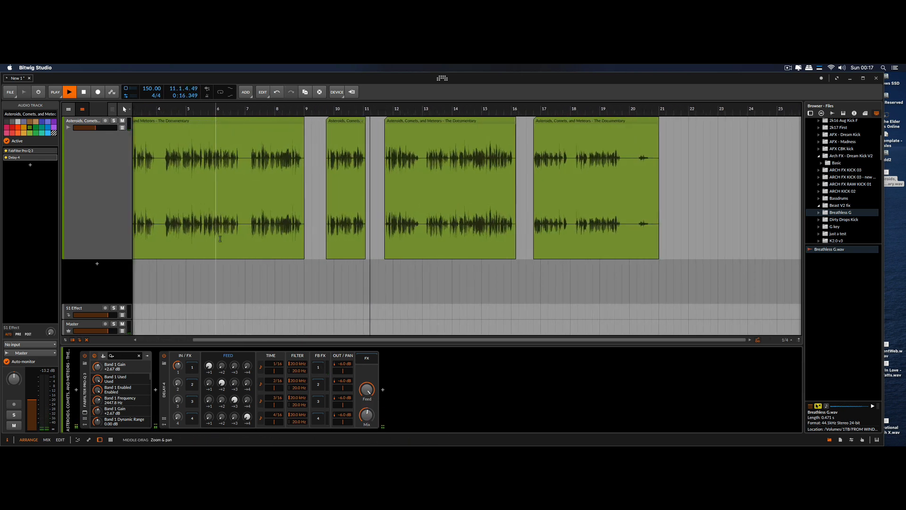
scroll(371, 228, down, 3)
key(space)
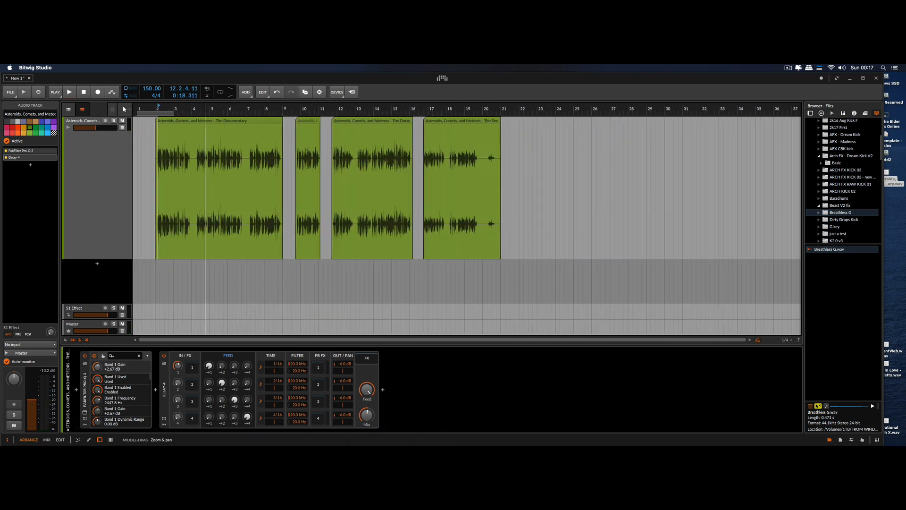
Place the playhead at the start of the first voice clip and play the delayed voice from there
scroll(363, 124, down, 1)
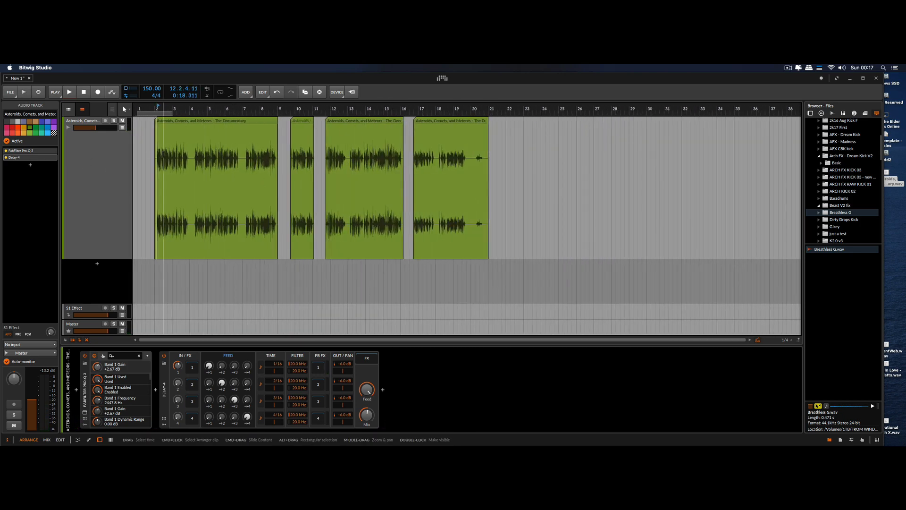
scroll(136, 156, up, 8)
click(222, 162)
scroll(222, 162, down, 8)
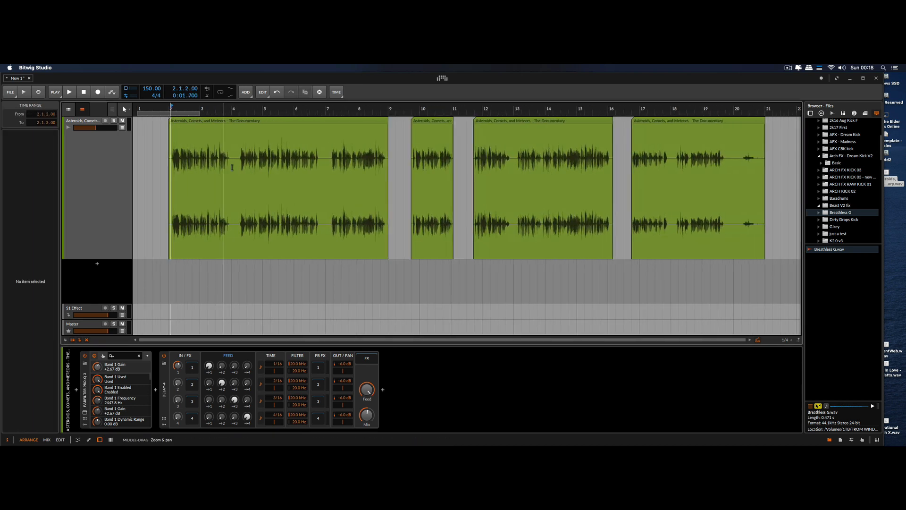
key(space)
scroll(210, 162, down, 1)
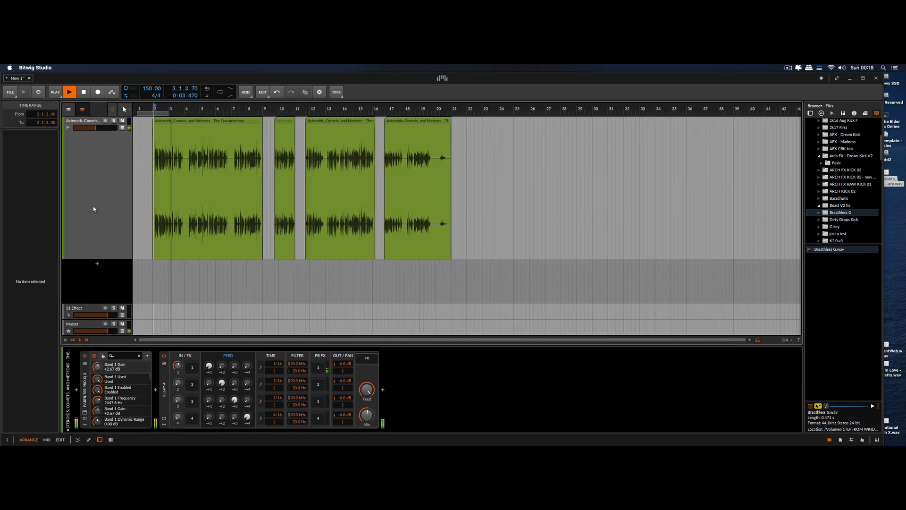
Add Bitwig's Reverb device after Delay-4 on the voice track and lower its mix to about 18%
click(93, 206)
click(31, 165)
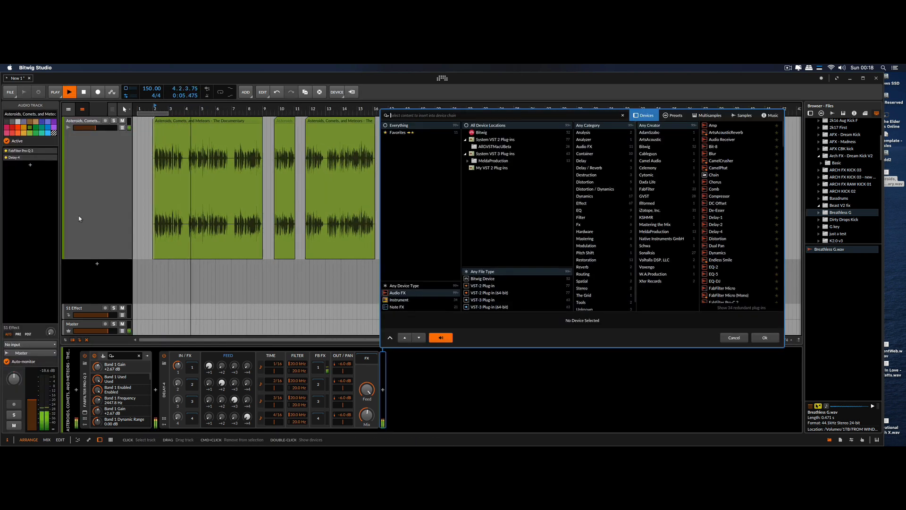
text(reverb)
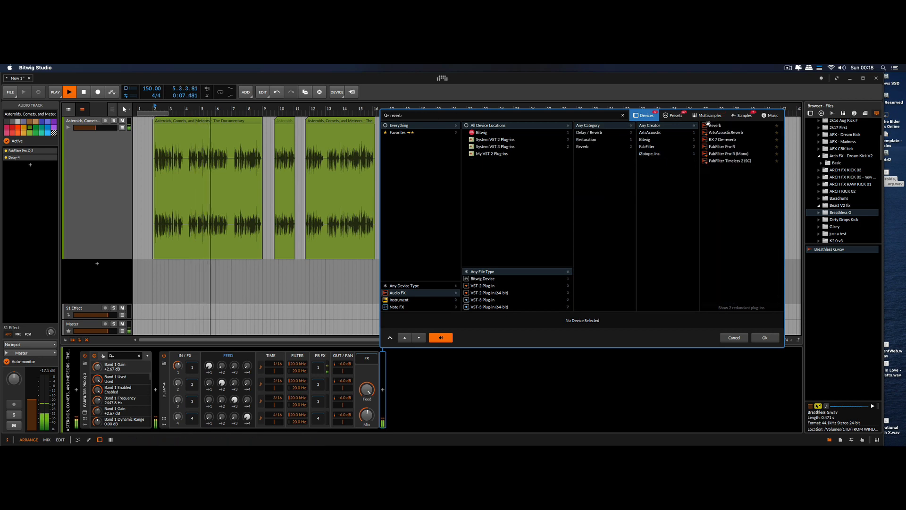
double_click(708, 126)
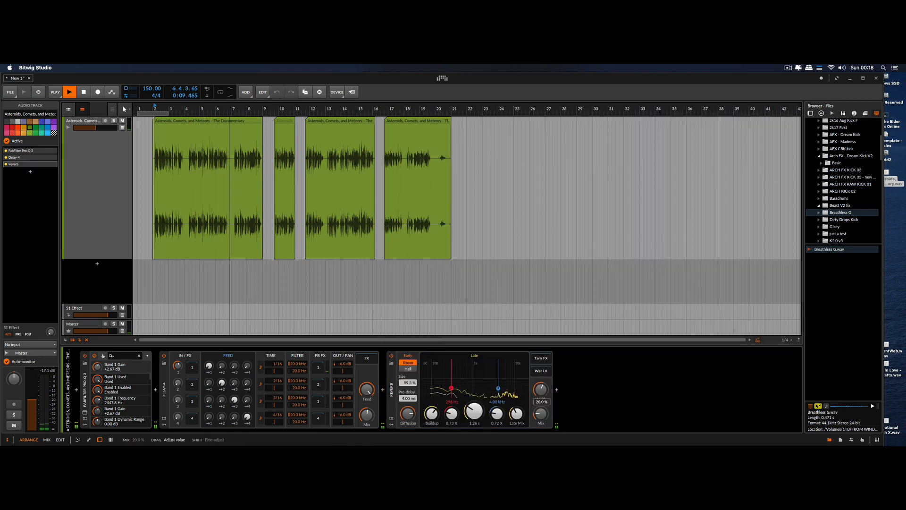
drag(541, 414, 541, 417)
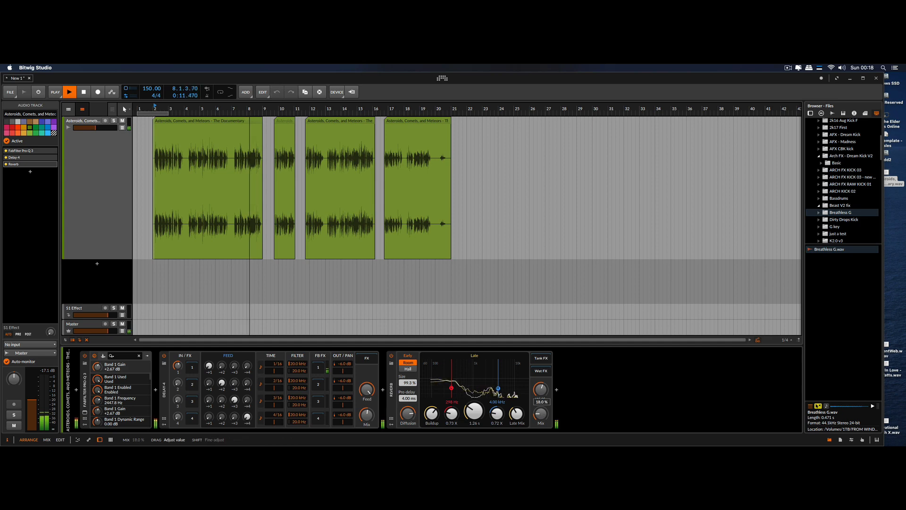
Raise the voice track's volume to about -2.5 dB while the voice plays
drag(411, 247, 474, 326)
drag(304, 297, 349, 200)
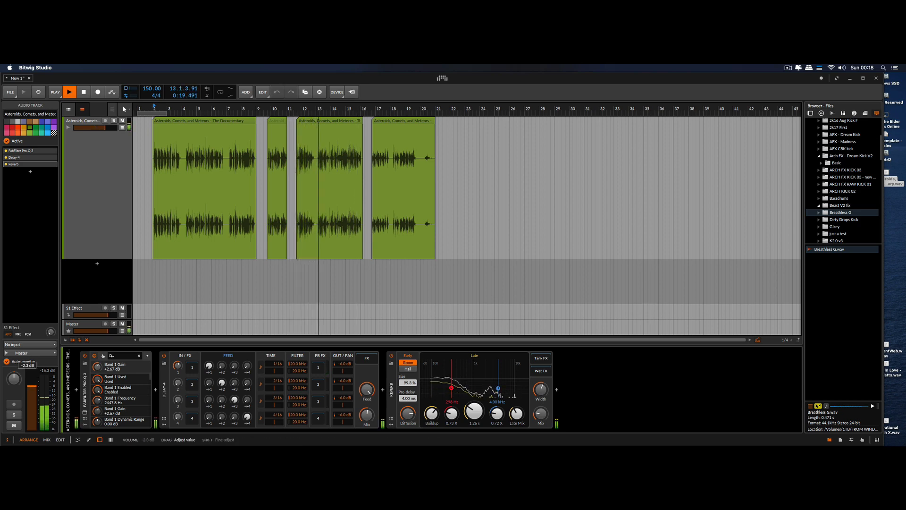
drag(416, 215, 394, 156)
drag(171, 160, 448, 416)
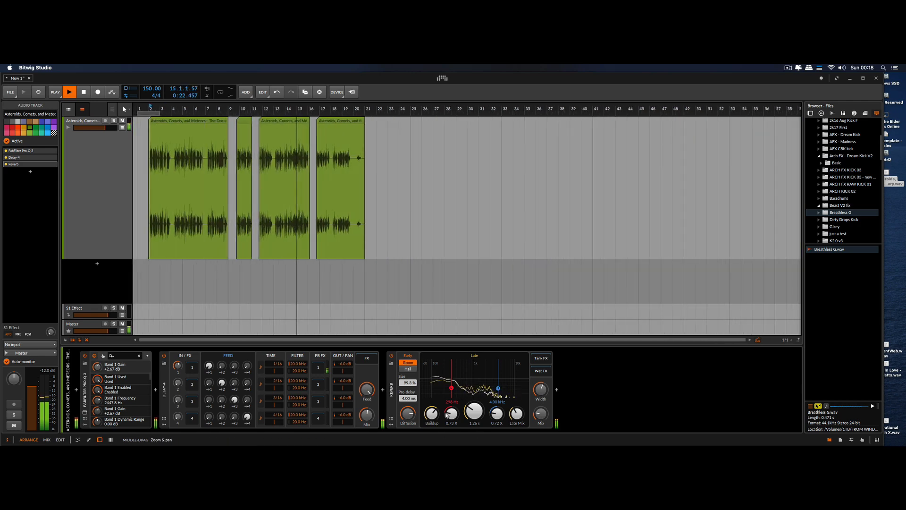
Add Bitwig's Delay-2 device after Reverb on the voice track and set its mix to 17%
click(557, 390)
text(delay)
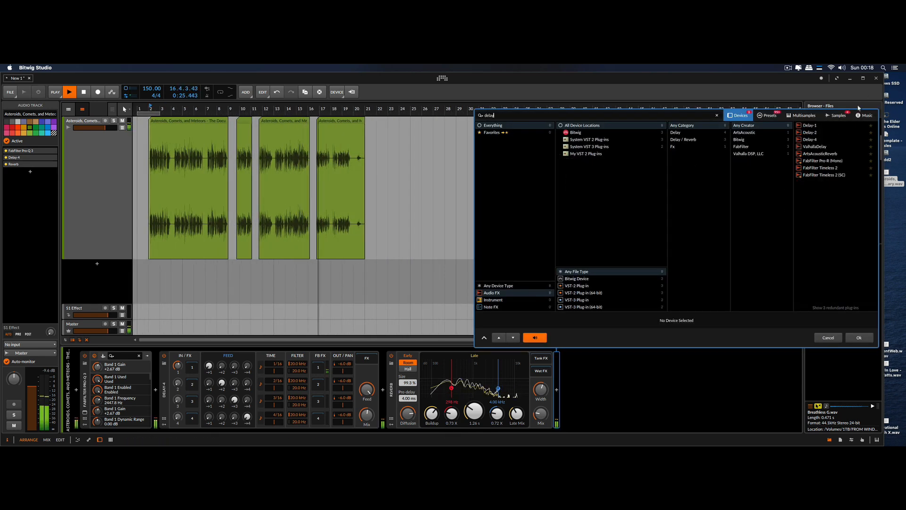
double_click(810, 132)
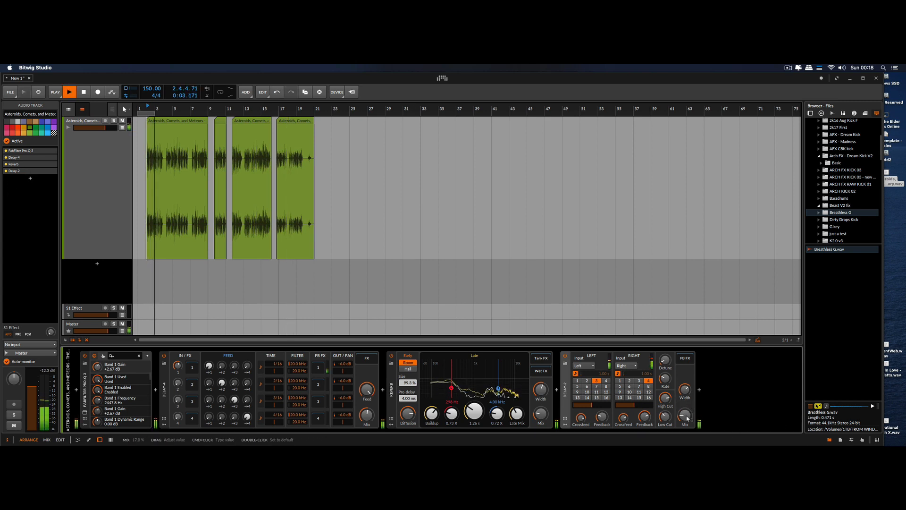
Listen to the voice clips through the complete effect chain, then stop playback
drag(218, 199, 418, 196)
drag(159, 184, 277, 182)
scroll(288, 186, down, 5)
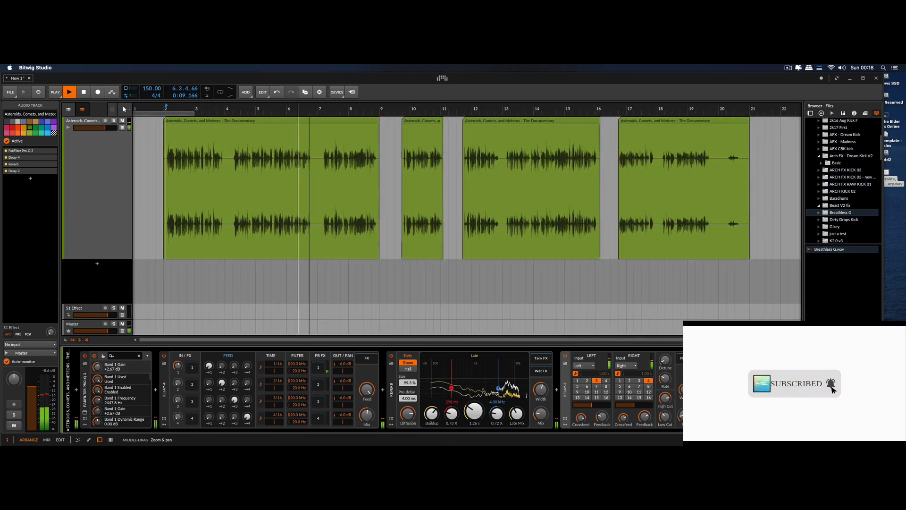
scroll(303, 193, down, 5)
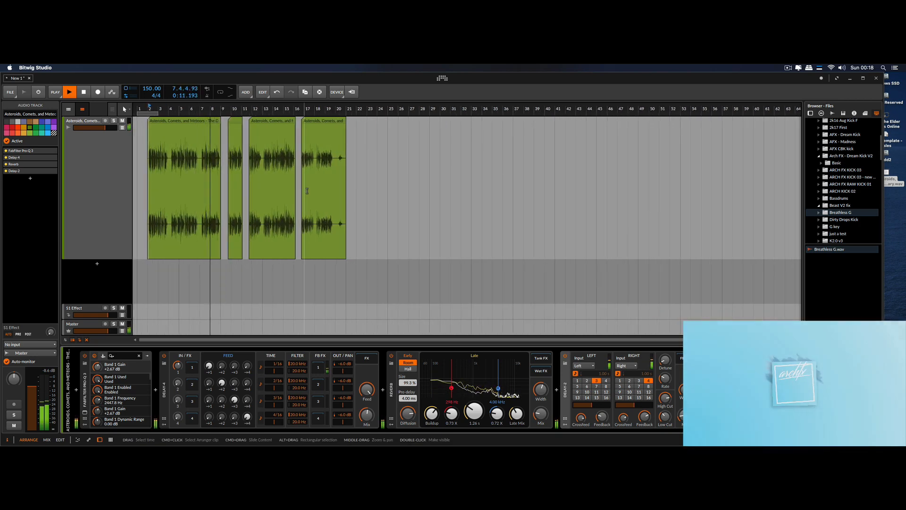
drag(315, 193, 346, 152)
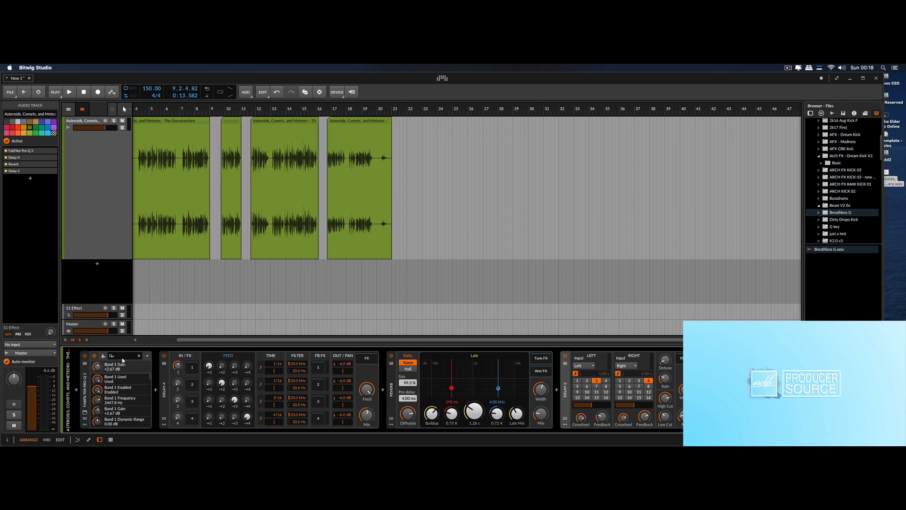
drag(197, 211, 263, 183)
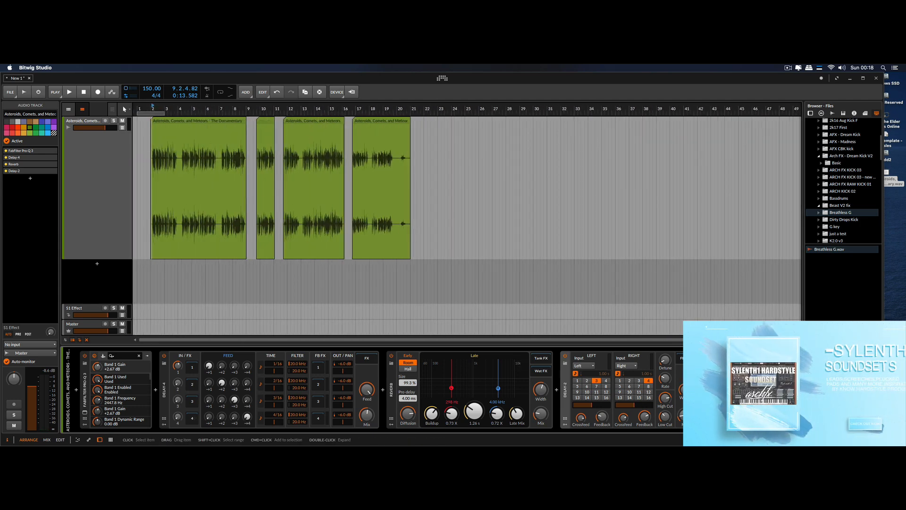
Switch to Chrome and browse the products in the Arch FX Sounds store on Payhip
drag(1, 208, 271, 68)
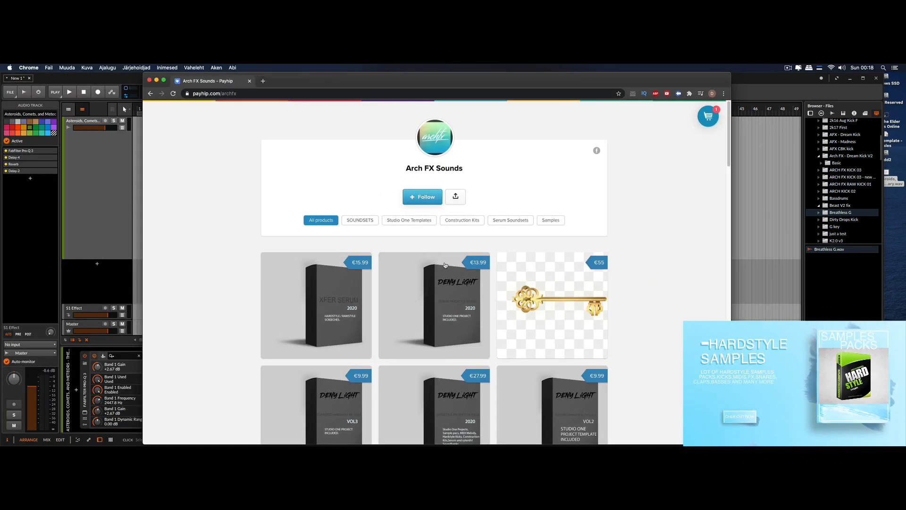
scroll(645, 286, down, 15)
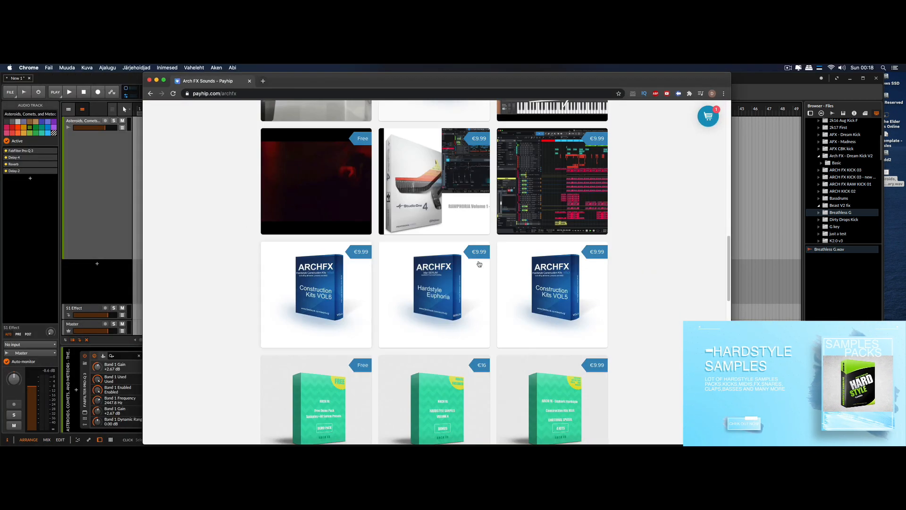
scroll(647, 284, down, 5)
scroll(424, 265, down, 10)
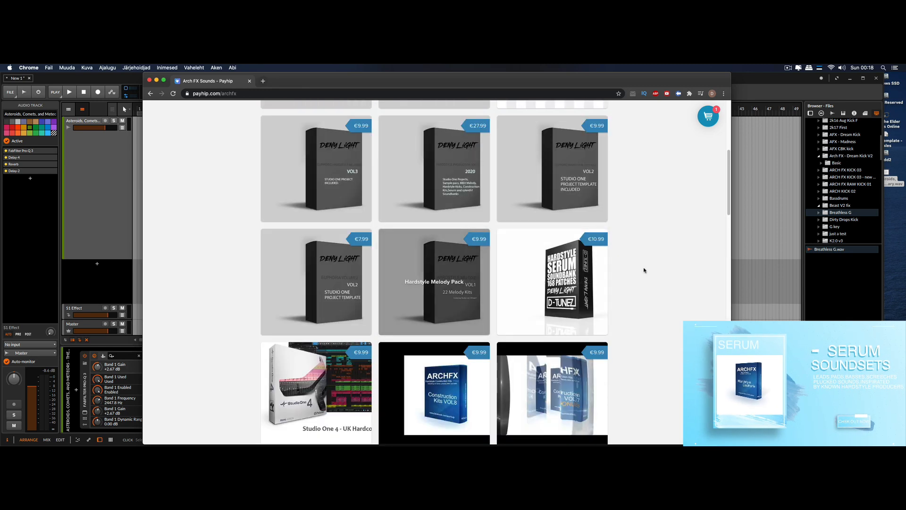
scroll(643, 268, up, 20)
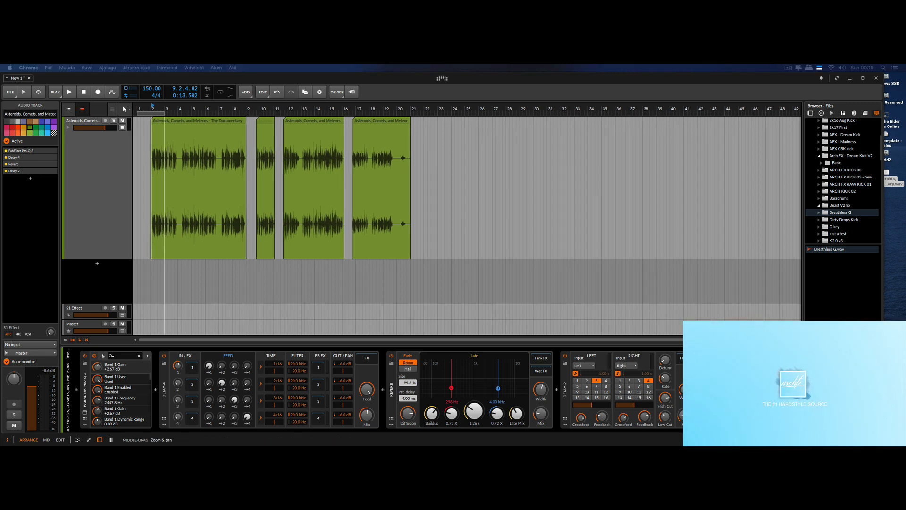
scroll(164, 181, down, 5)
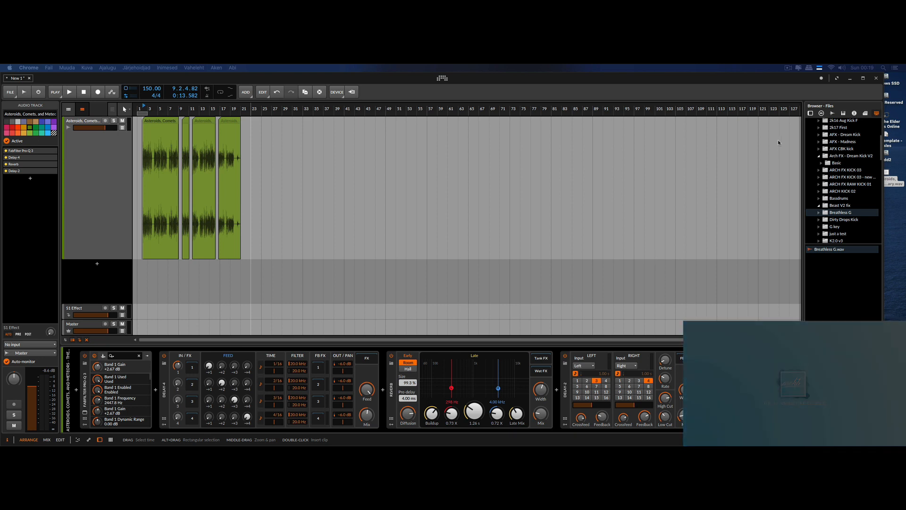
click(787, 67)
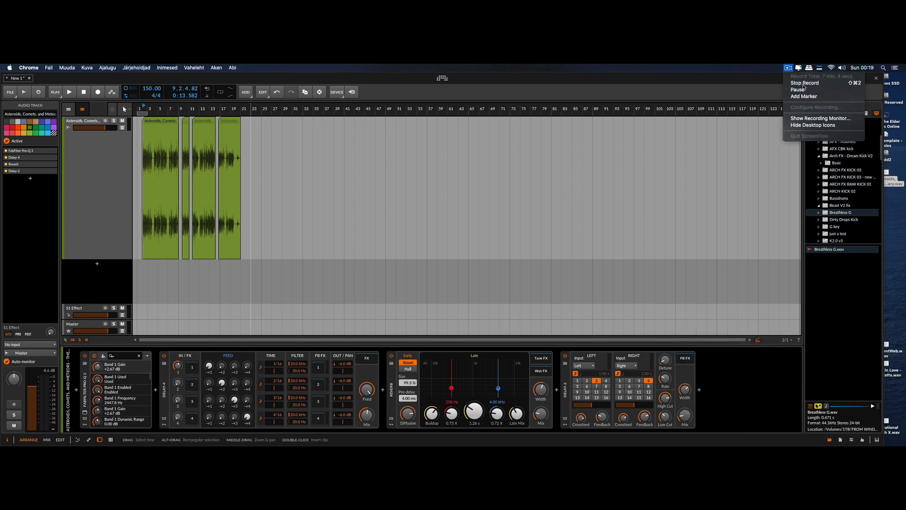